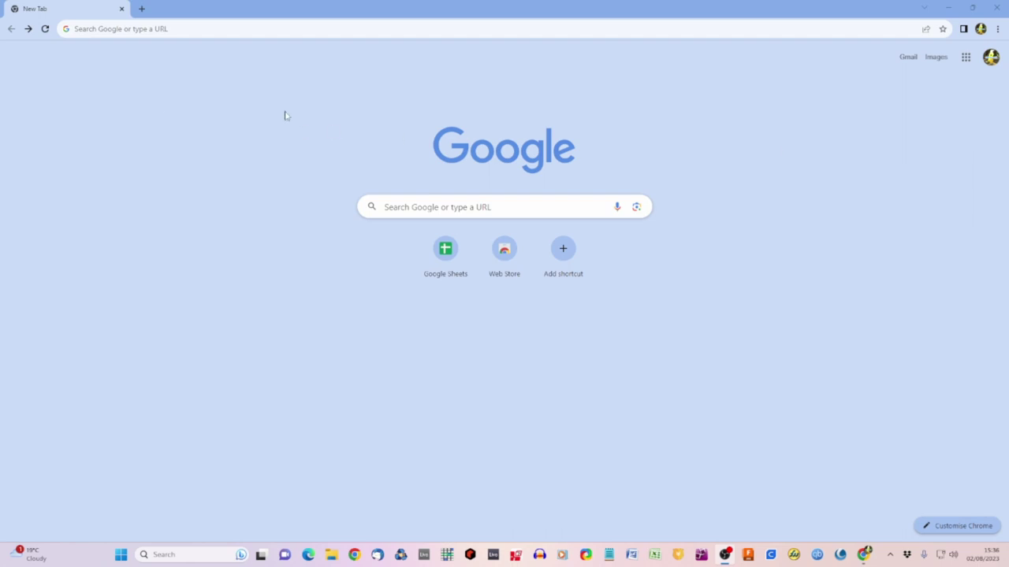
# Step: Navigate Chrome to sheets.google.com to reach the Google Sheets home page
pyautogui.click(89, 29)
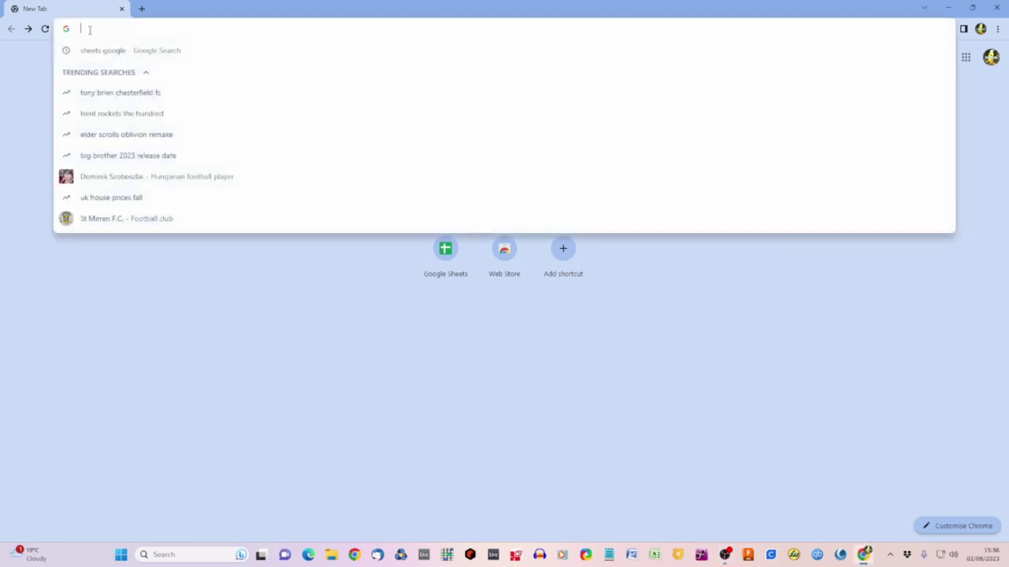
pyautogui.write('SHEETS')
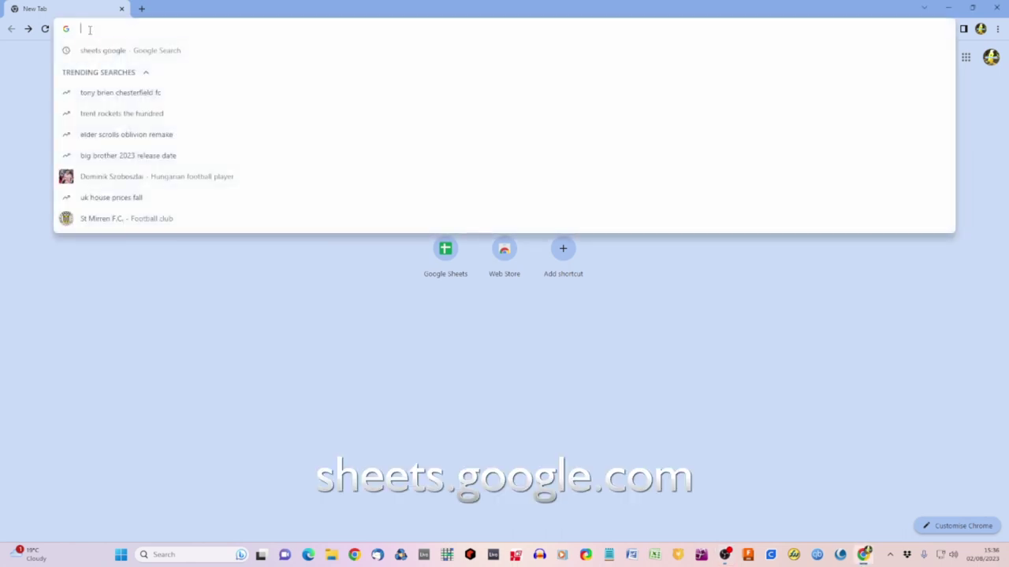
pyautogui.write('.GOOGLE.COM')
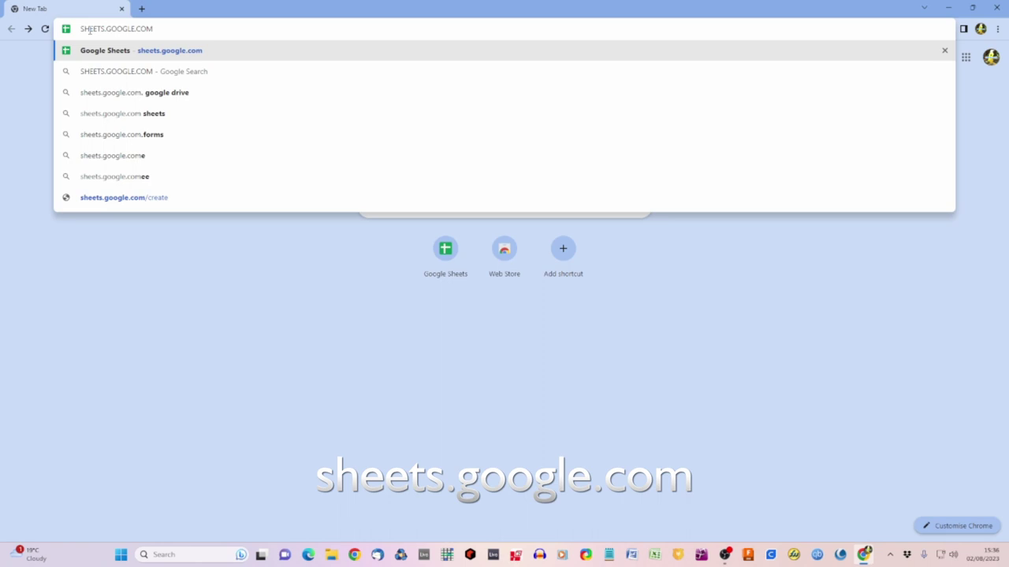
pyautogui.press('Return')
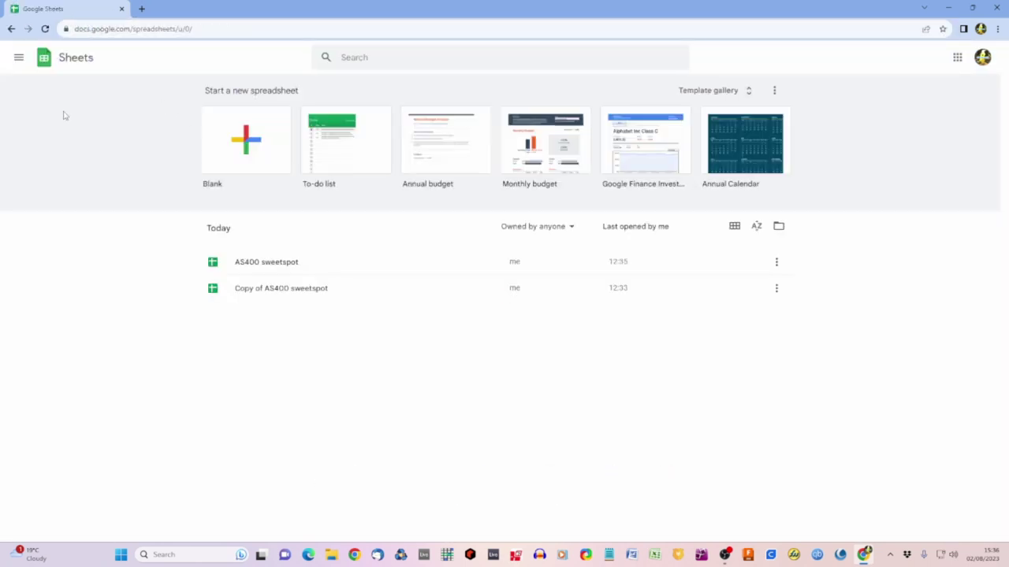
# Step: Start a blank spreadsheet and enter 1, 2 and 3 in cells A1 through A3
pyautogui.click(251, 147)
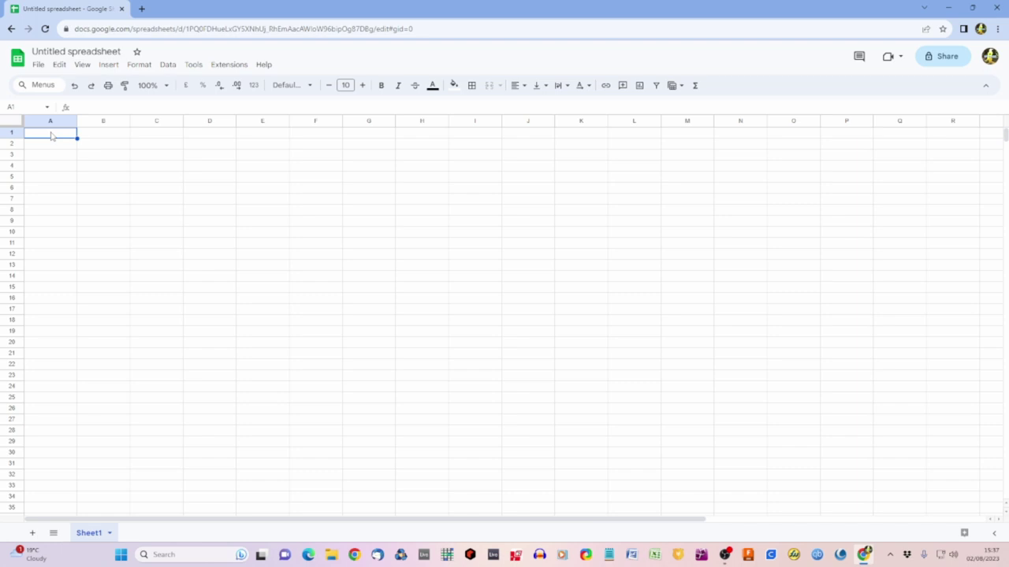
pyautogui.write('1')
pyautogui.press('Return')
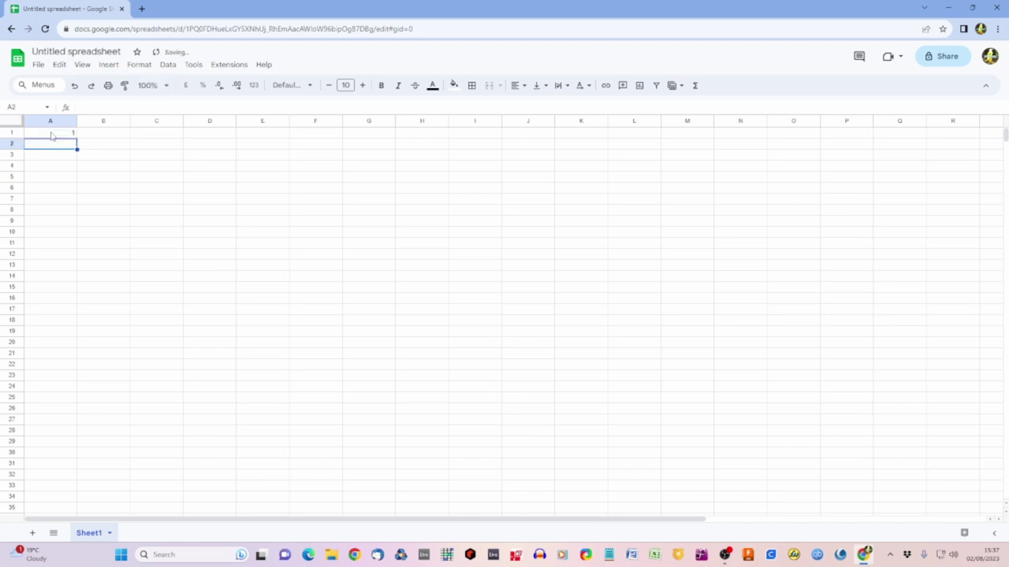
pyautogui.write('2')
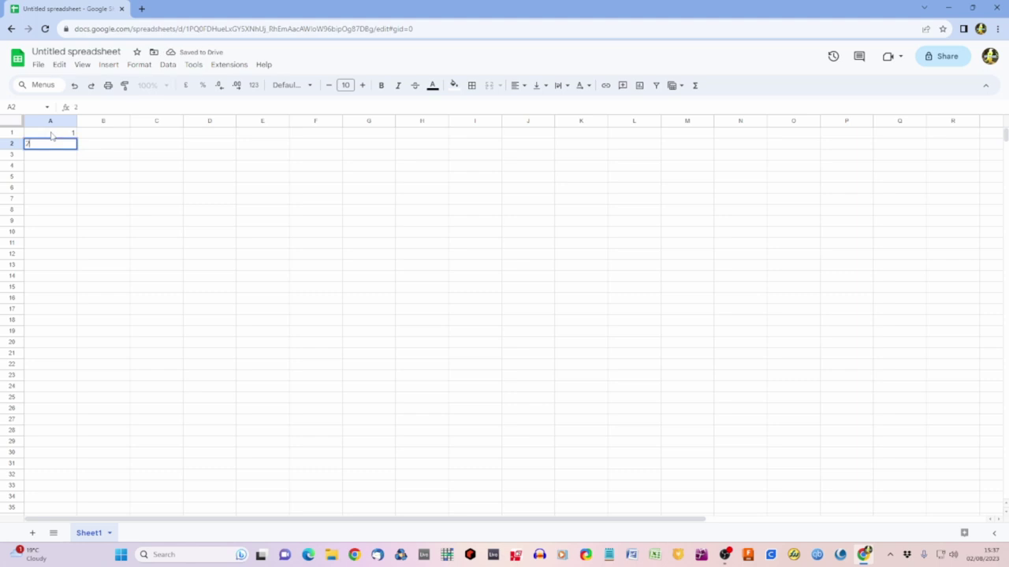
pyautogui.press('Return')
pyautogui.write('3')
pyautogui.press('Return')
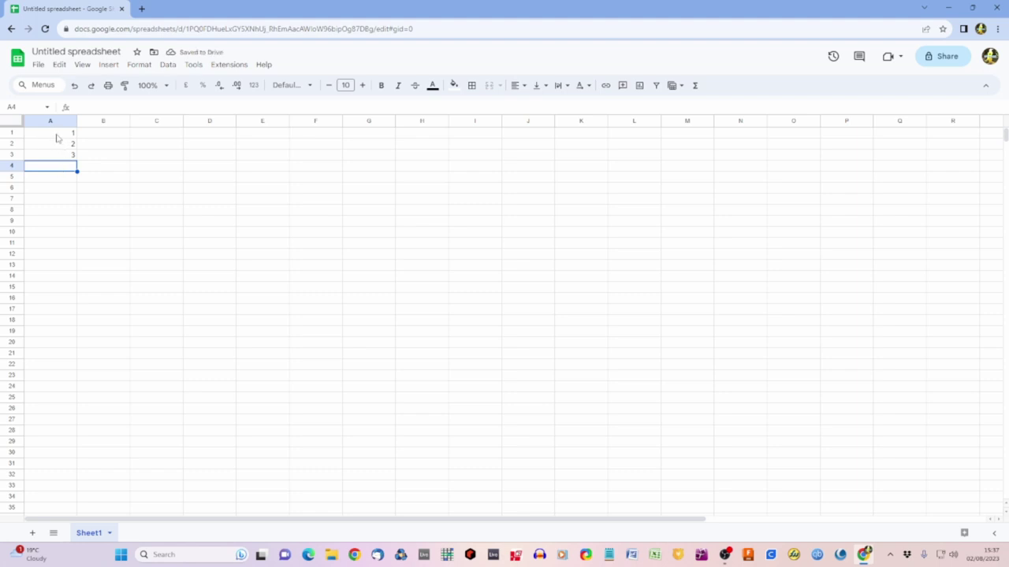
# Step: Select A1:A3 and fill the numbering down column A to 114 in row 114
pyautogui.click(56, 137)
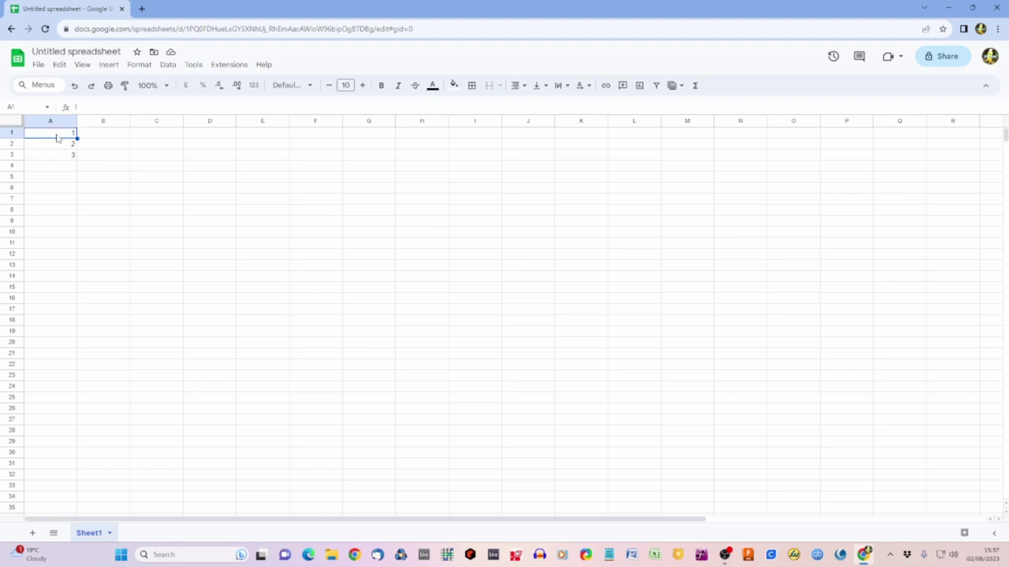
pyautogui.moveTo(56, 138); pyautogui.dragTo(58, 157)
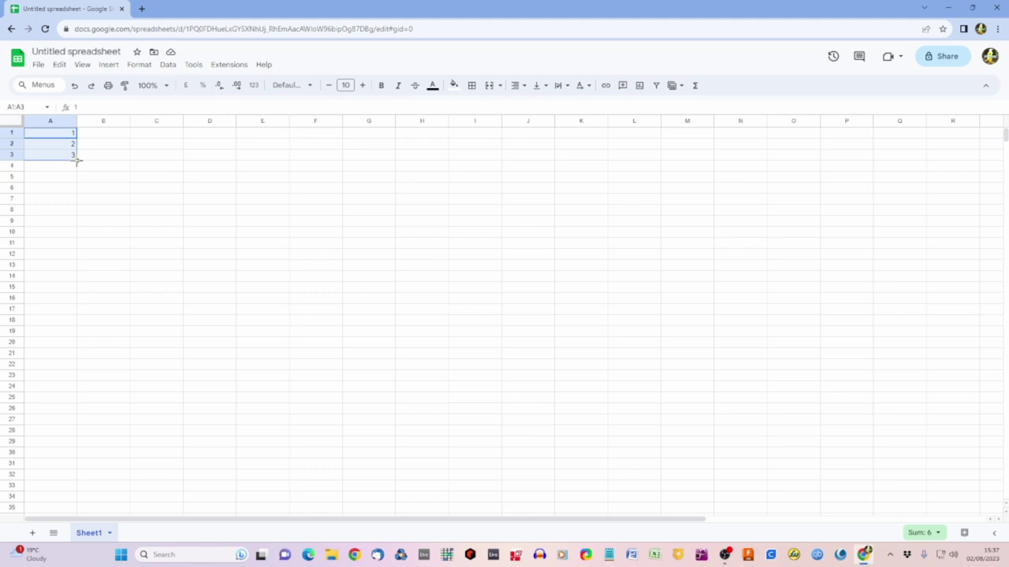
pyautogui.moveTo(77, 161); pyautogui.dragTo(63, 469)
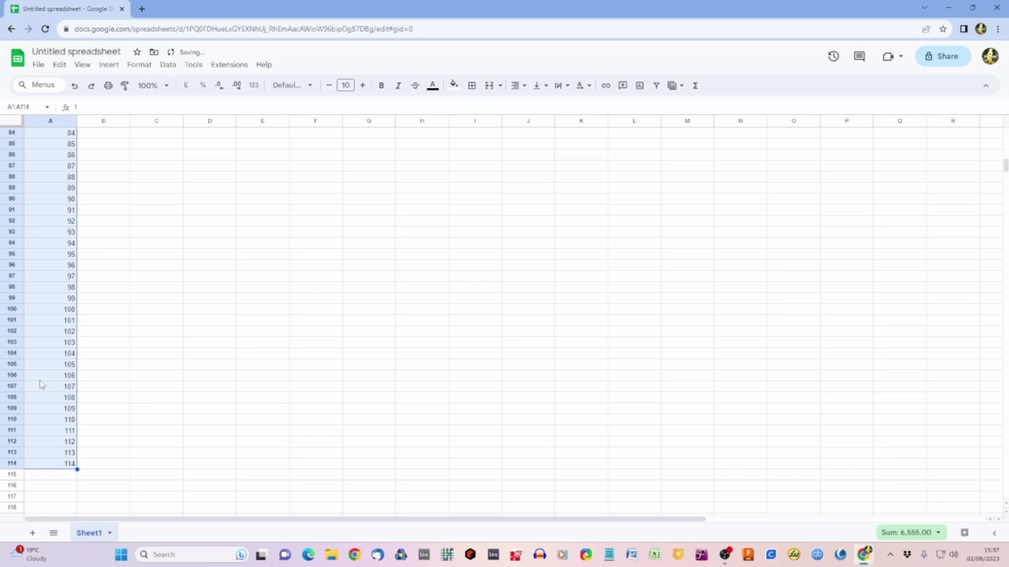
pyautogui.scroll(15, 41, 384)
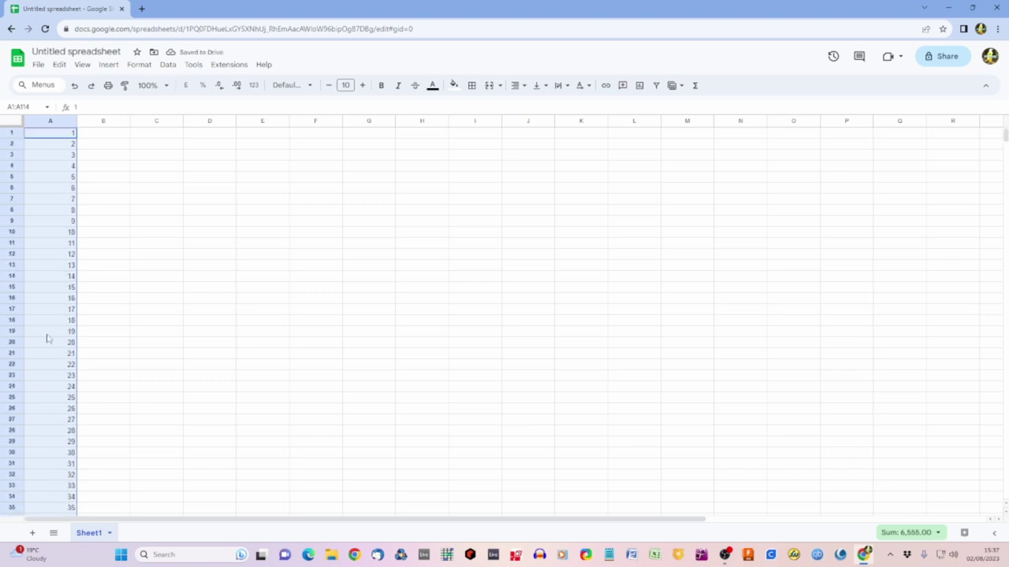
pyautogui.click(113, 137)
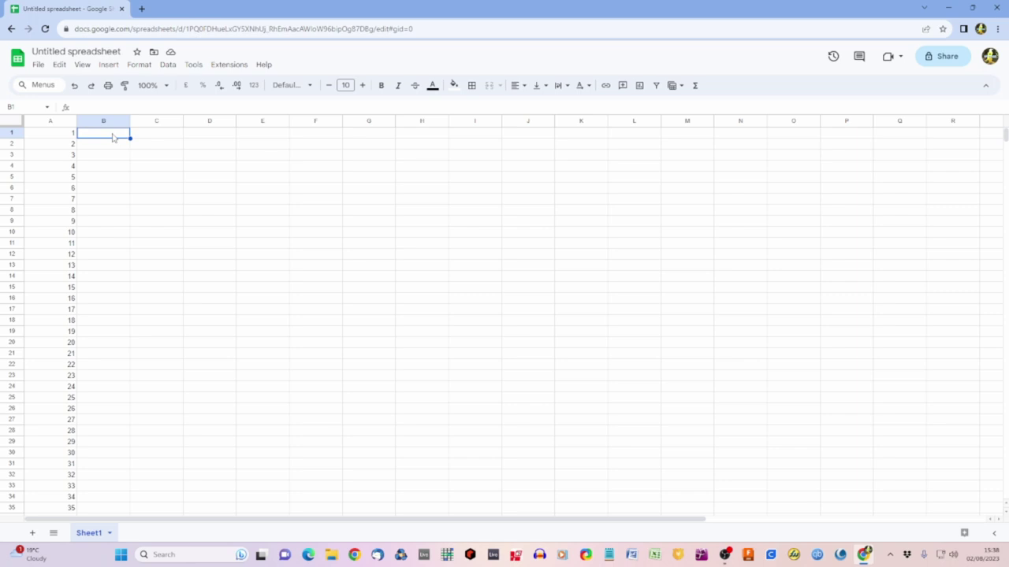
# Step: Enter 758.3, 775.4 and 759.2 into cells B1, B2 and B3
pyautogui.write('758.3')
pyautogui.press('Return')
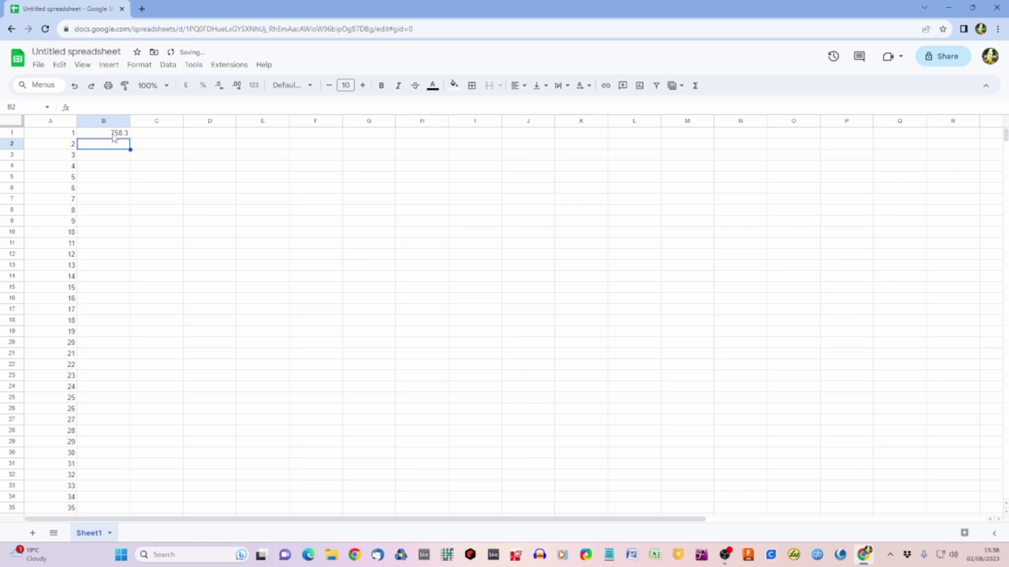
pyautogui.write('775')
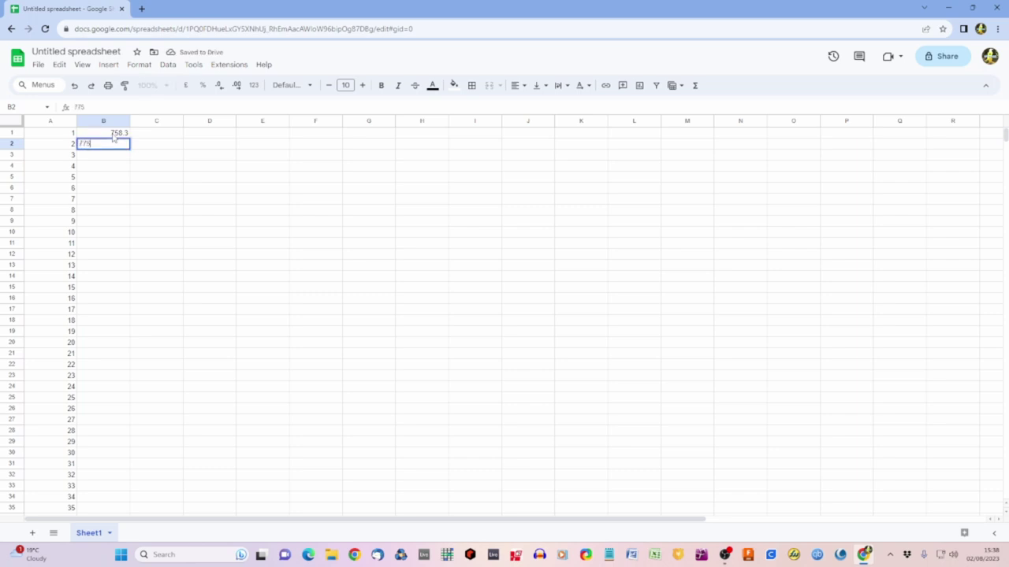
pyautogui.write('.4')
pyautogui.press('Return')
pyautogui.write('759.2')
pyautogui.press('Return')
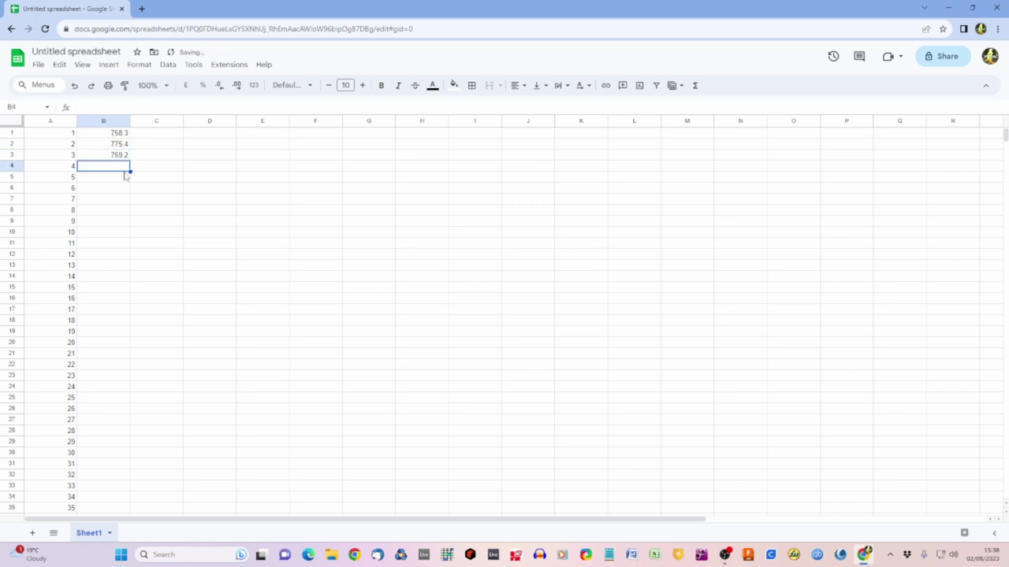
# Step: Enter 190 in cell C1 and 185 in cell C7
pyautogui.click(156, 137)
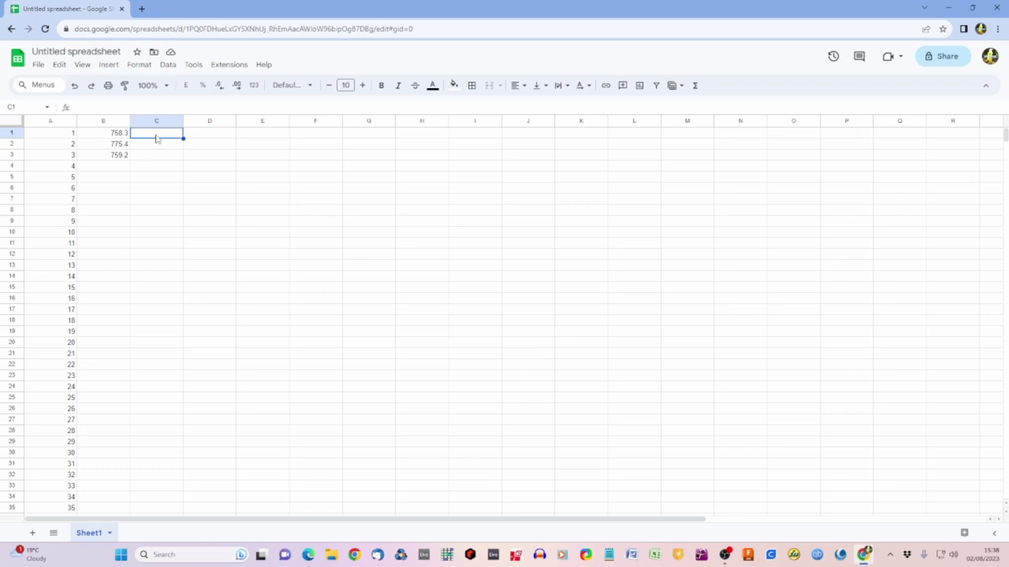
pyautogui.write('190')
pyautogui.press('Return')
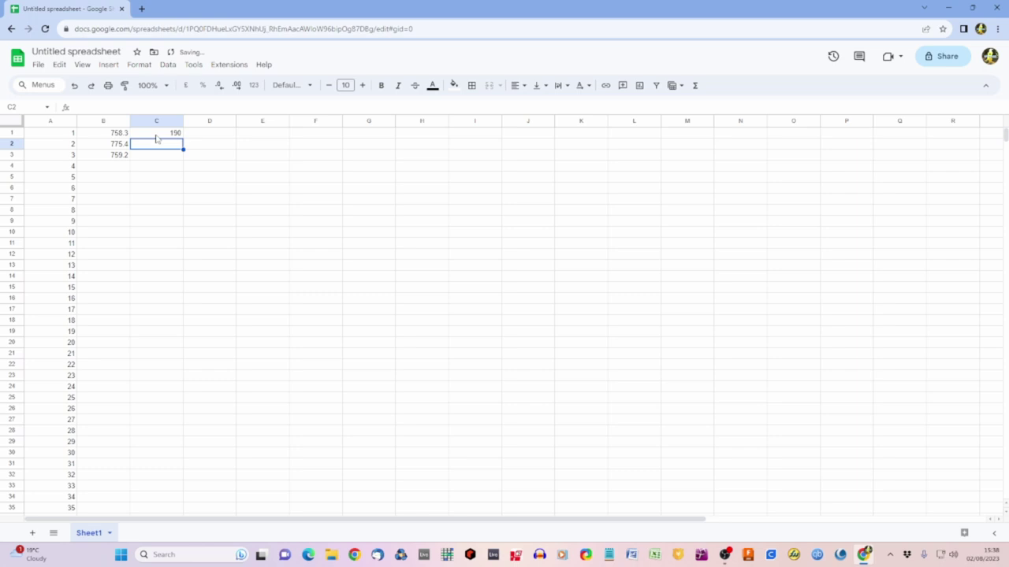
pyautogui.press('Down')
pyautogui.press('Down')
pyautogui.press('Down')
pyautogui.press('Down')
pyautogui.press('Down')
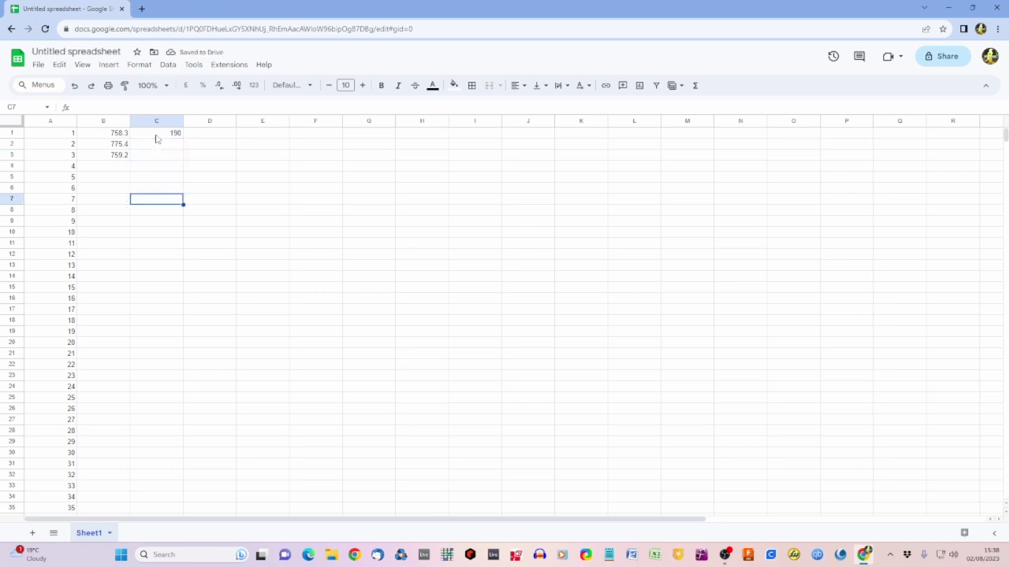
pyautogui.write('189')
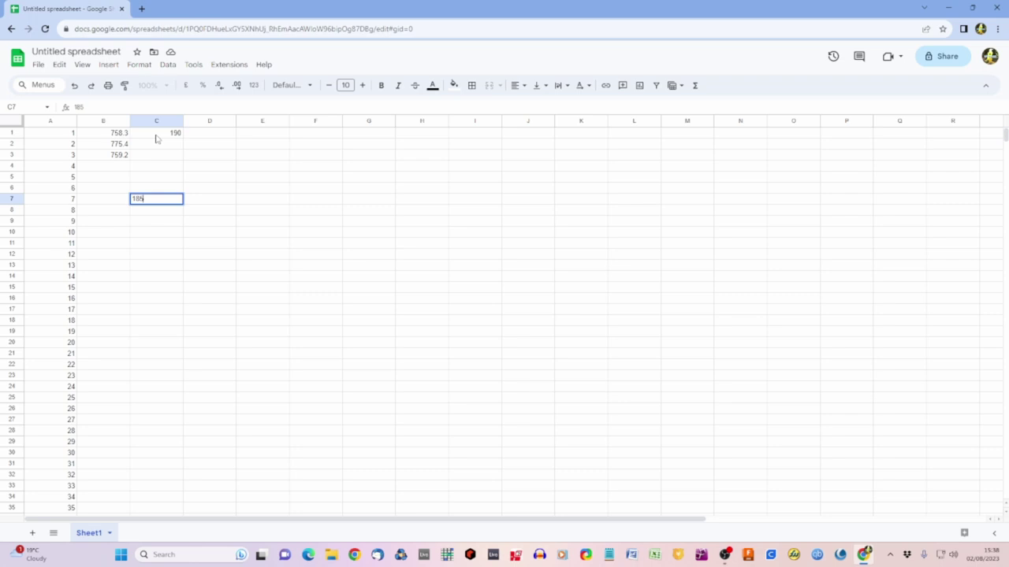
pyautogui.press('Return')
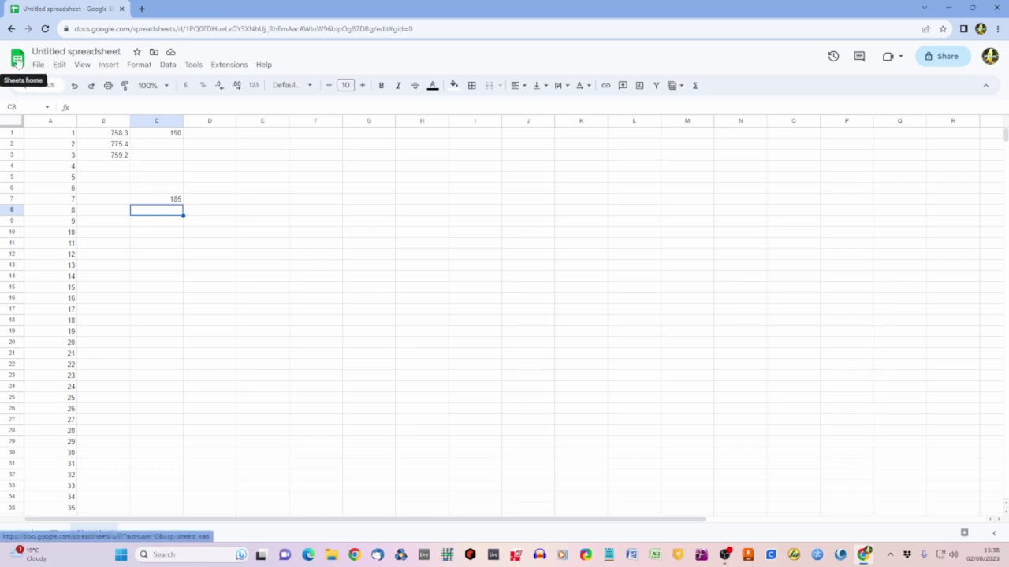
# Step: Return to the Sheets home page and open the AS400 sweetspot spreadsheet from recent files
pyautogui.click(17, 61)
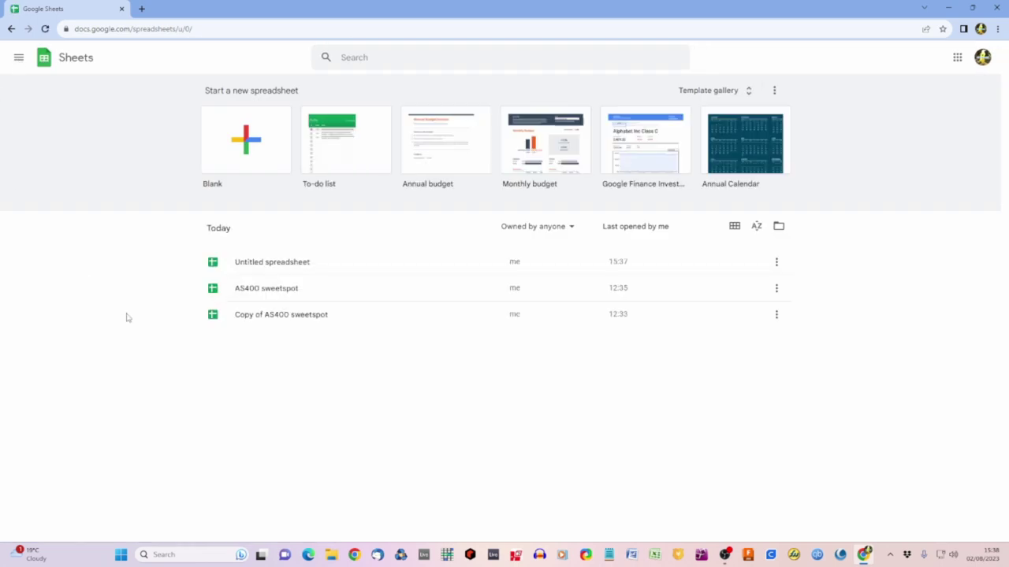
pyautogui.click(280, 290)
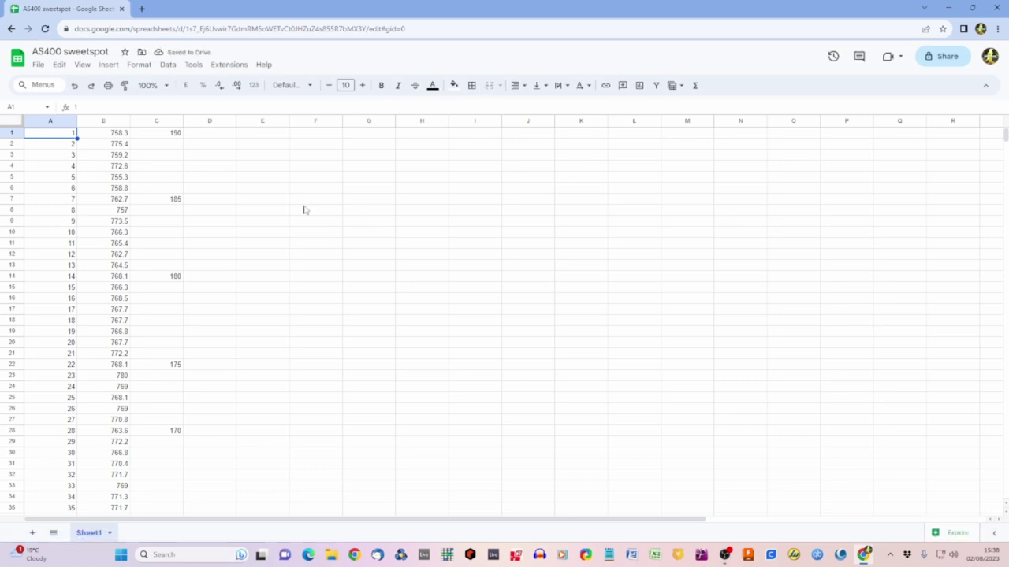
pyautogui.scroll(-10, 305, 210)
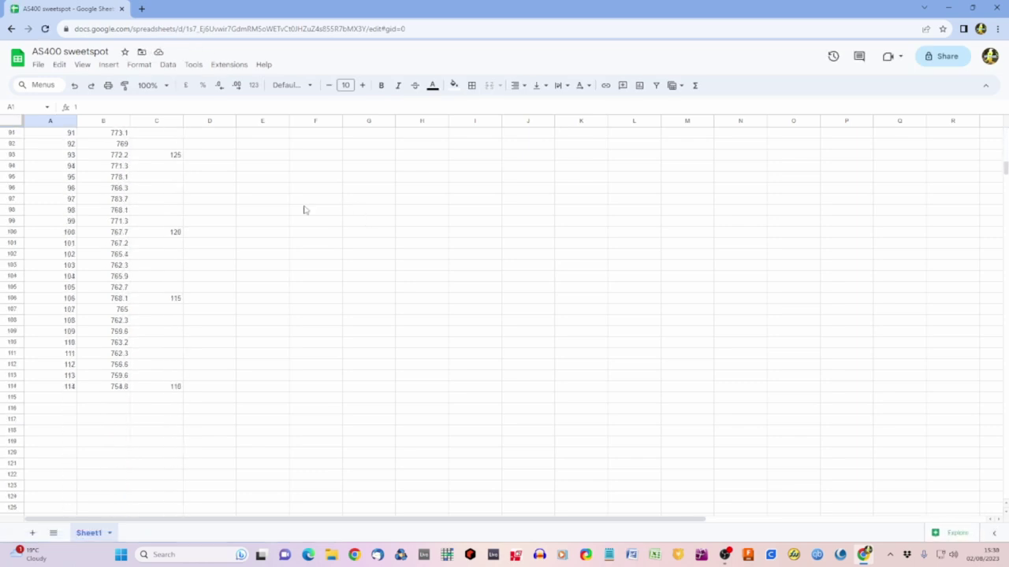
pyautogui.scroll(10, 305, 209)
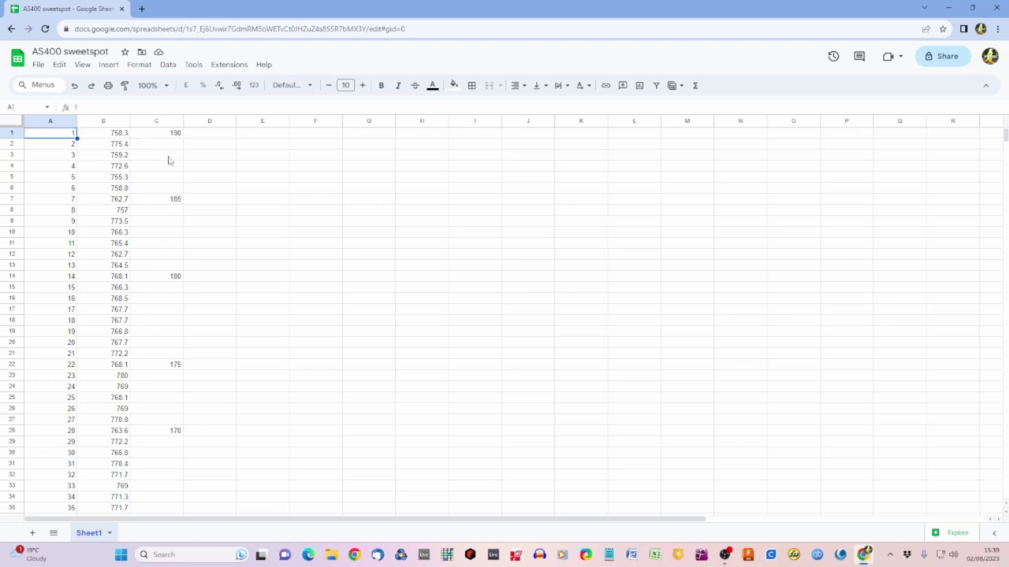
# Step: Change the column C values to 790 in C1, 785 in C7 and 780 in C14
pyautogui.click(176, 136)
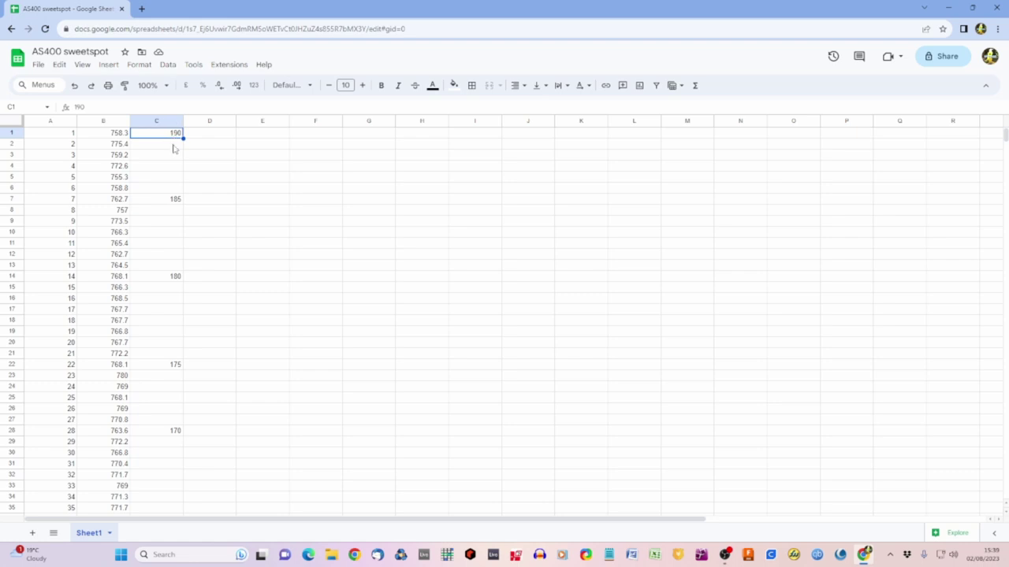
pyautogui.write('/')
pyautogui.write('90')
pyautogui.press('Down')
pyautogui.press('Down')
pyautogui.press('Down')
pyautogui.press('Down')
pyautogui.press('Down')
pyautogui.press('Down')
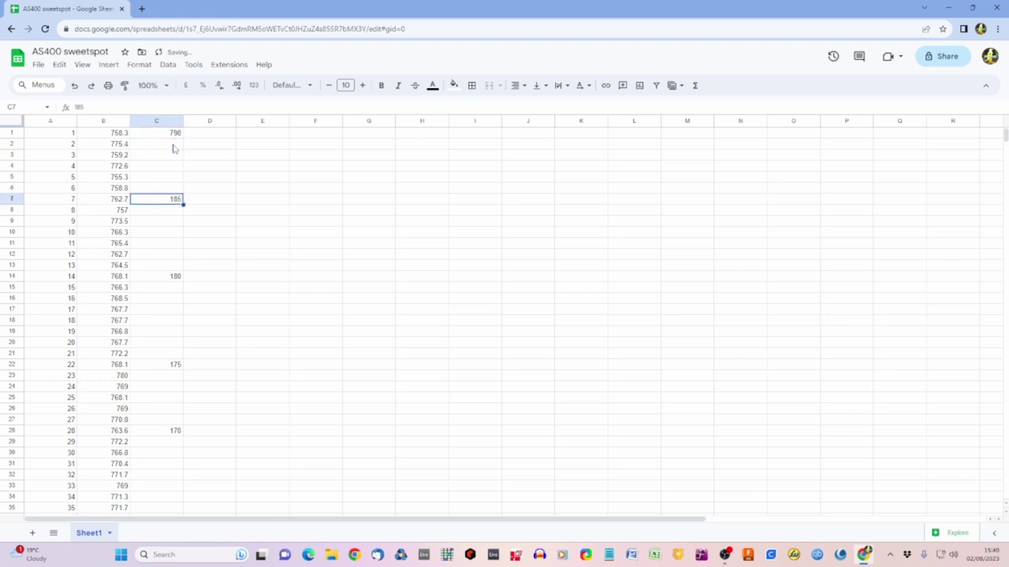
pyautogui.write('785')
pyautogui.press('Down')
pyautogui.press('Down')
pyautogui.press('Down')
pyautogui.press('Down')
pyautogui.press('Down')
pyautogui.press('Down')
pyautogui.press('Down')
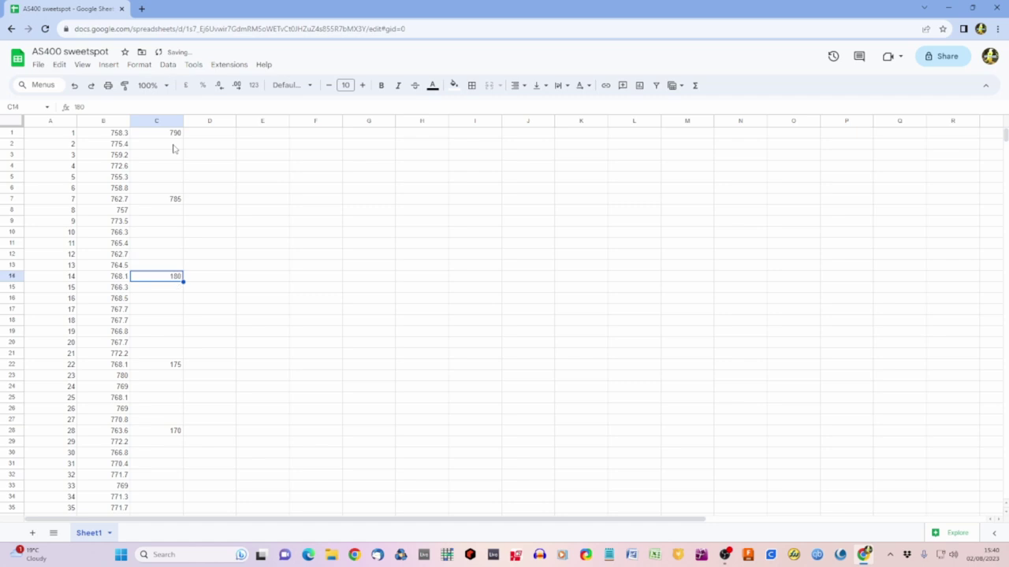
pyautogui.write('780')
pyautogui.press('Down')
pyautogui.press('Down')
pyautogui.press('Down')
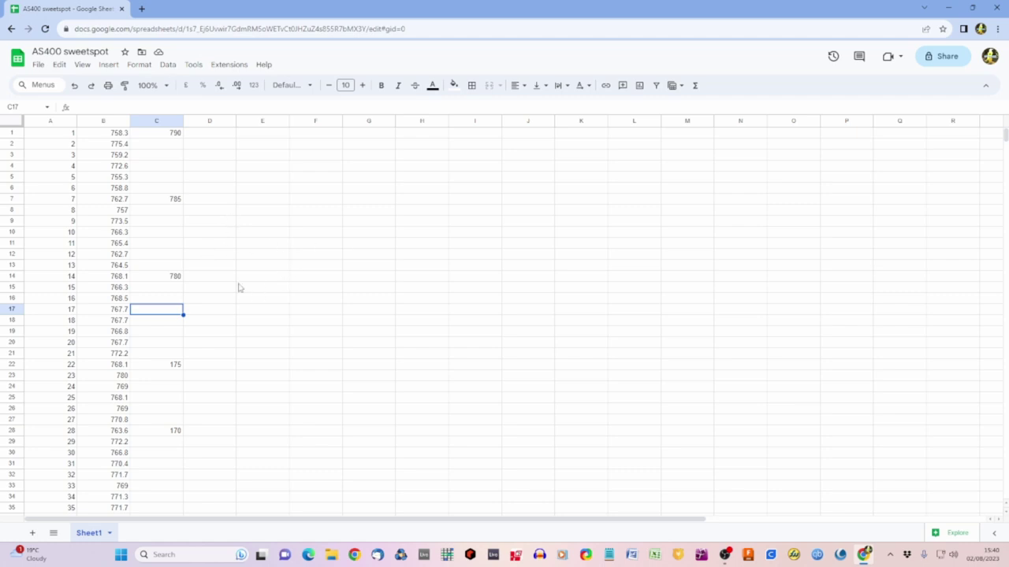
# Step: Move down to the 175 in C22 and scroll through column C before returning upward
pyautogui.press('Down')
pyautogui.press('Down')
pyautogui.press('Down')
pyautogui.press('Down')
pyautogui.press('Down')
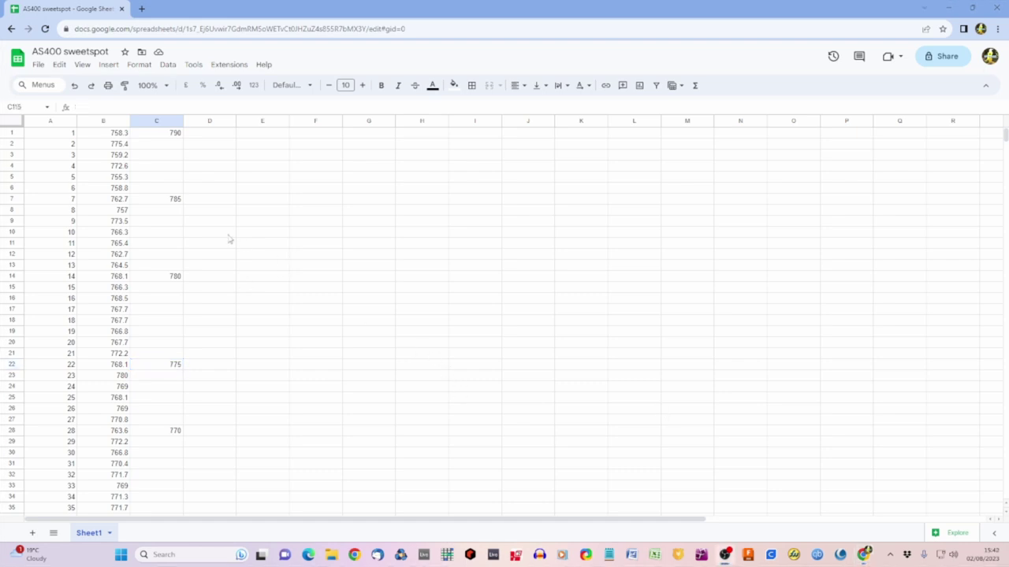
pyautogui.scroll(-3, 228, 239)
pyautogui.scroll(-10, 228, 239)
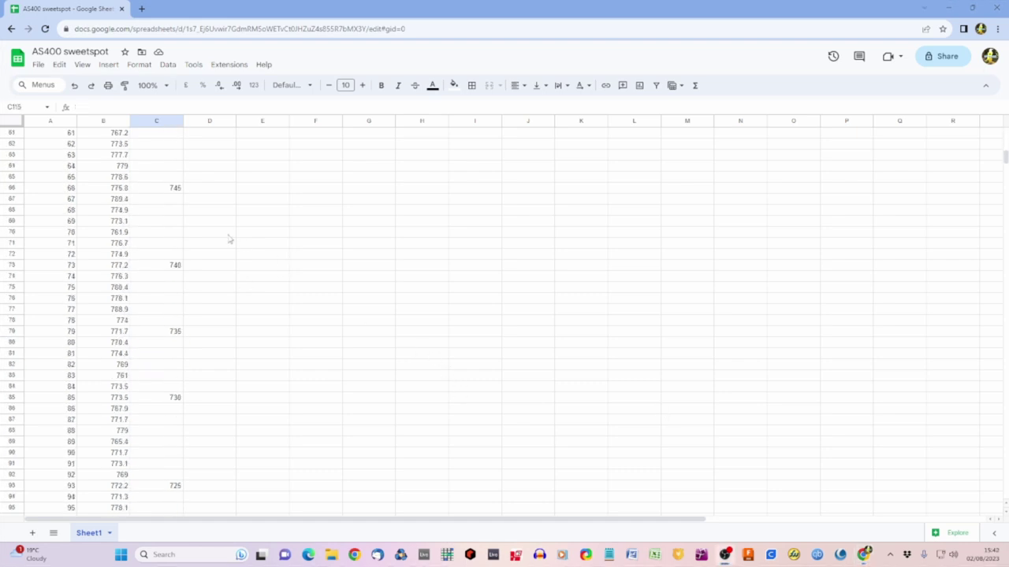
pyautogui.scroll(-3, 229, 238)
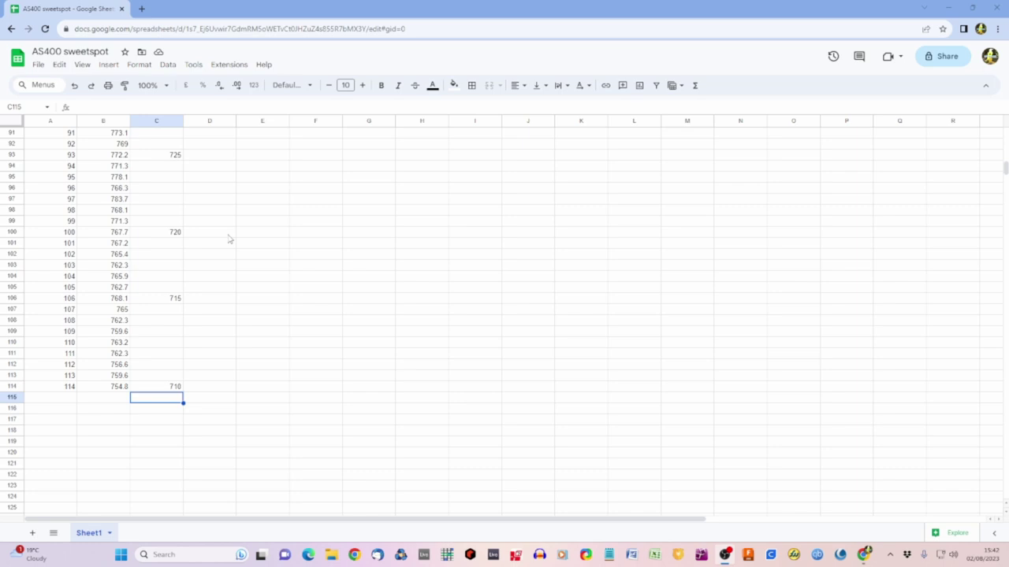
pyautogui.scroll(20, 228, 239)
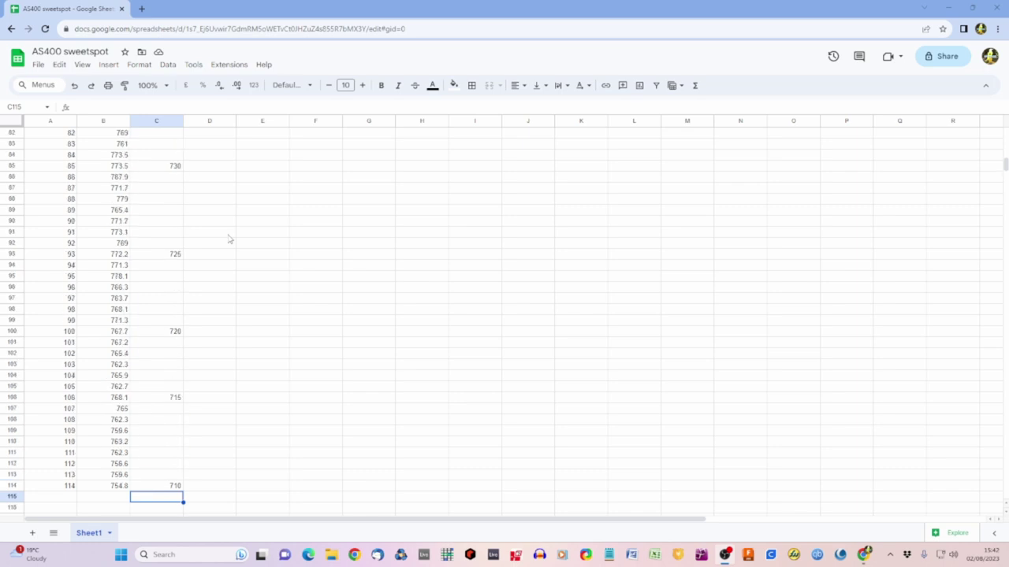
pyautogui.scroll(7, 228, 239)
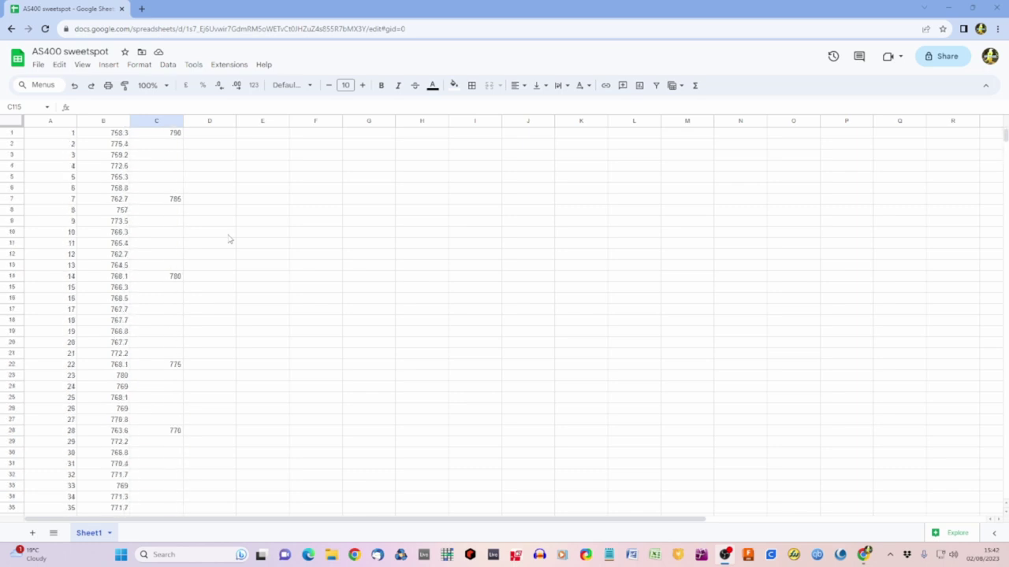
# Step: Select A1:C114 and insert a chart from the selected data
pyautogui.click(46, 138)
pyautogui.moveTo(46, 138); pyautogui.dragTo(158, 455)
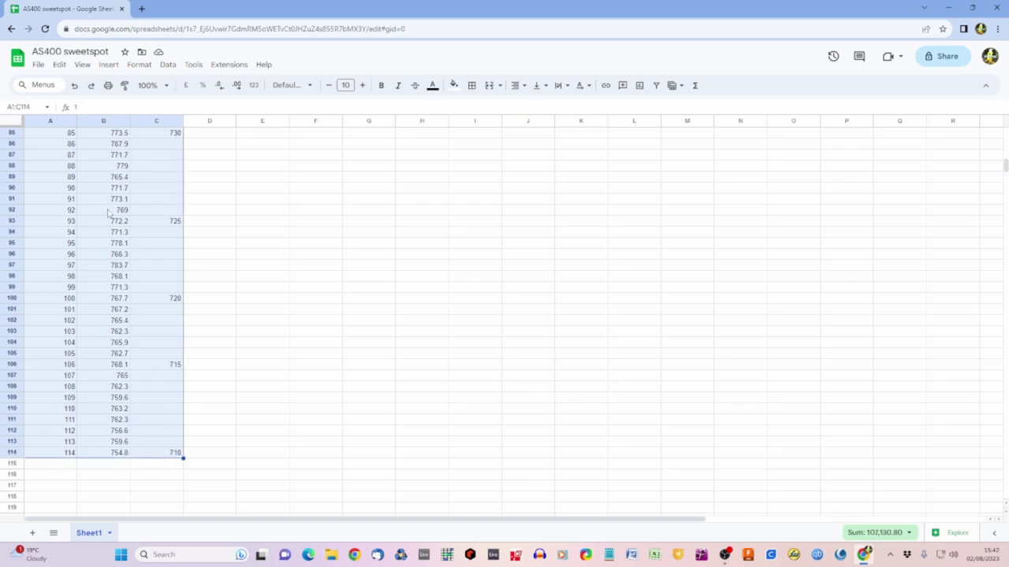
pyautogui.click(109, 66)
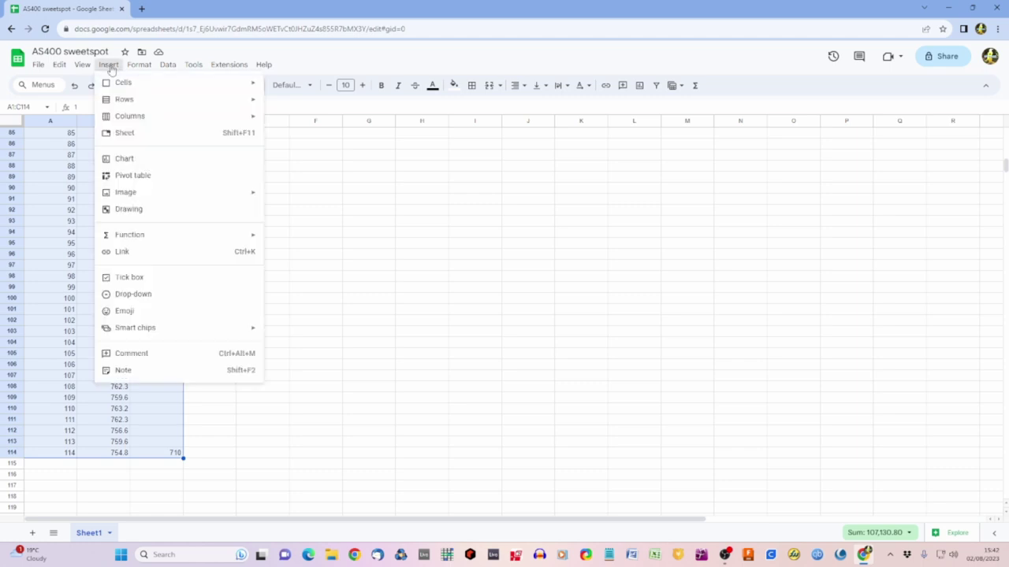
pyautogui.click(124, 162)
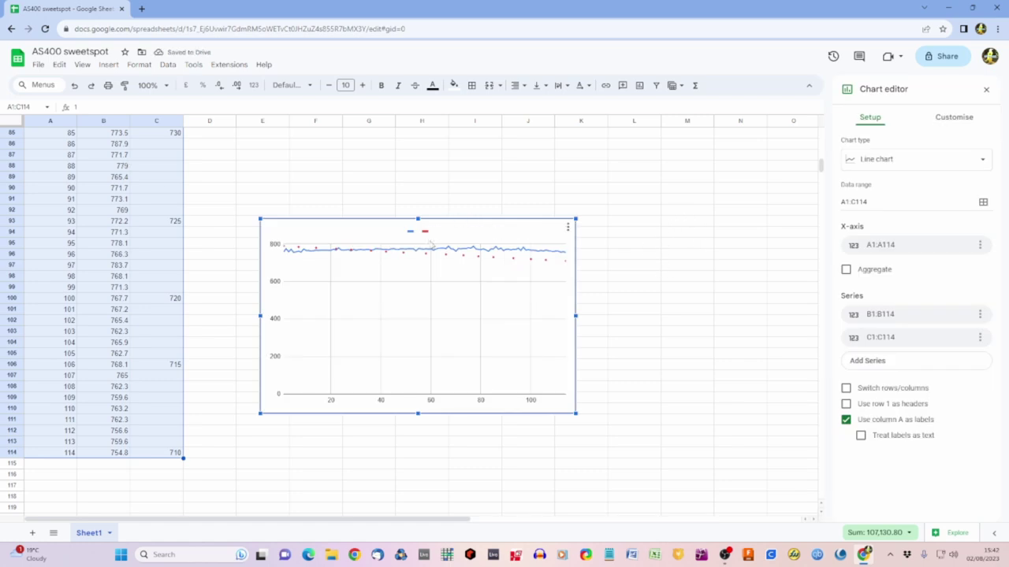
# Step: Drag the chart up to the top of the sheet, beside the data in column D
pyautogui.click(368, 200)
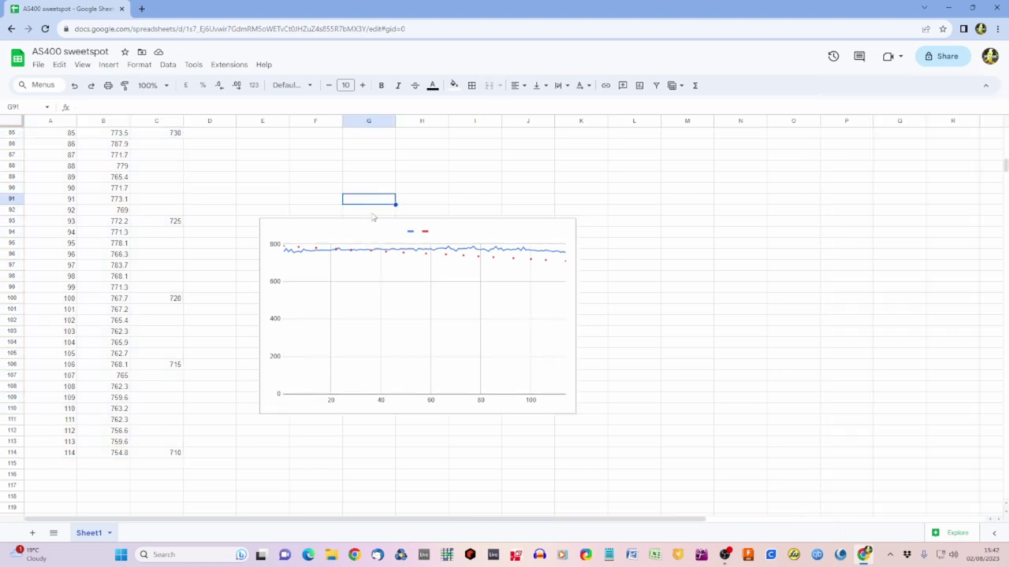
pyautogui.click(310, 231)
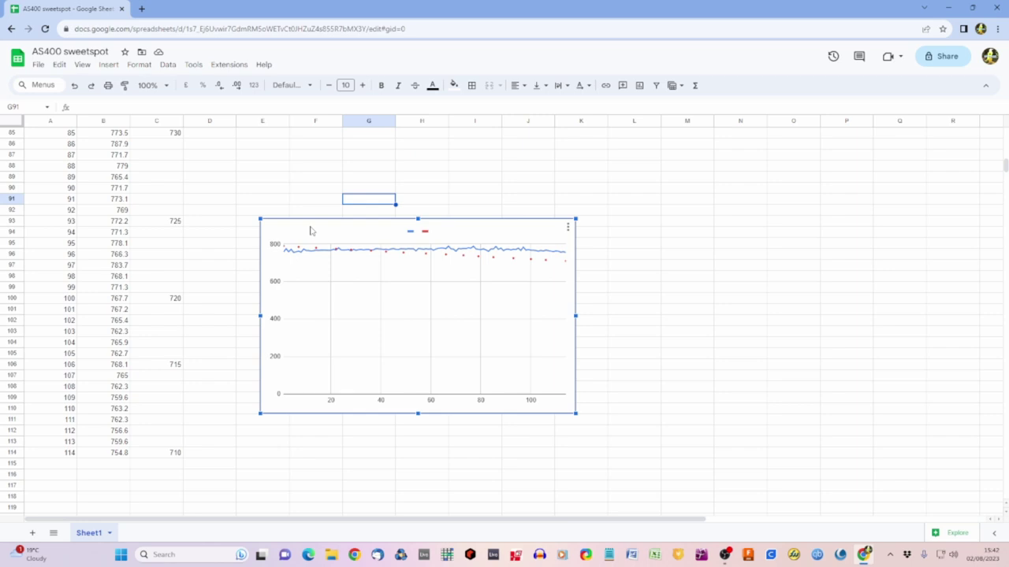
pyautogui.moveTo(310, 229); pyautogui.dragTo(283, 41)
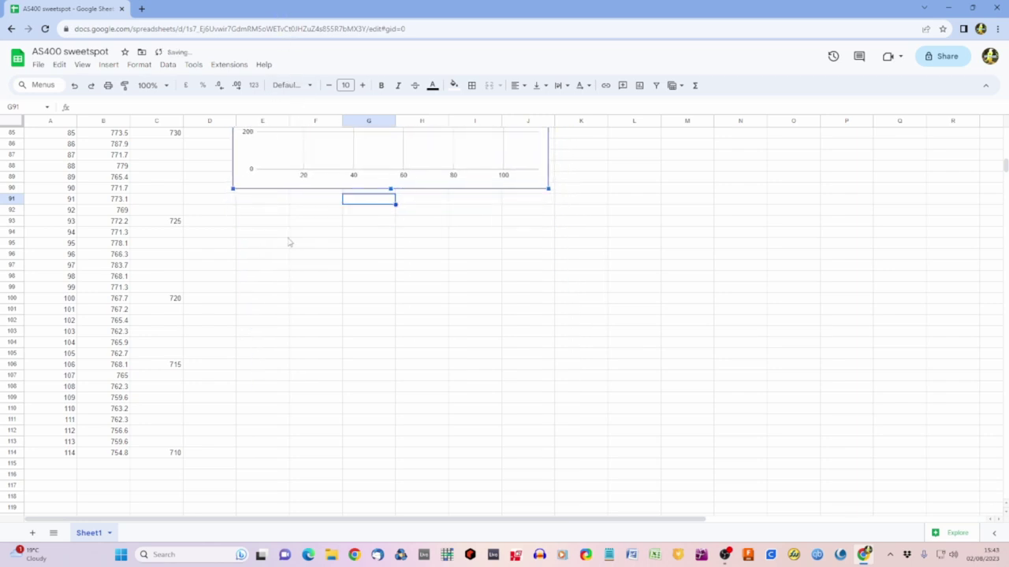
pyautogui.scroll(1, 289, 242)
pyautogui.scroll(5, 289, 243)
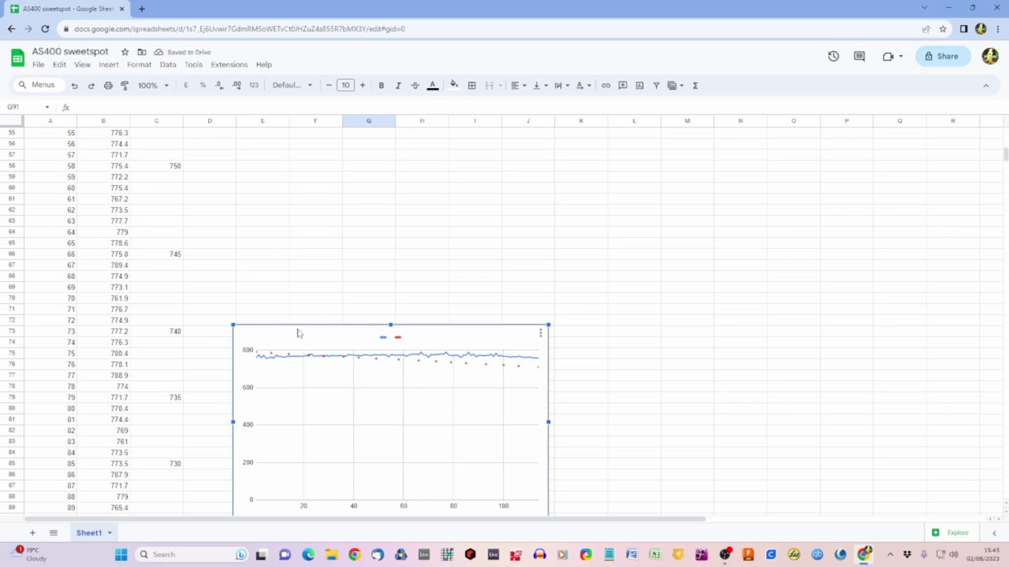
pyautogui.moveTo(300, 330); pyautogui.dragTo(295, 133)
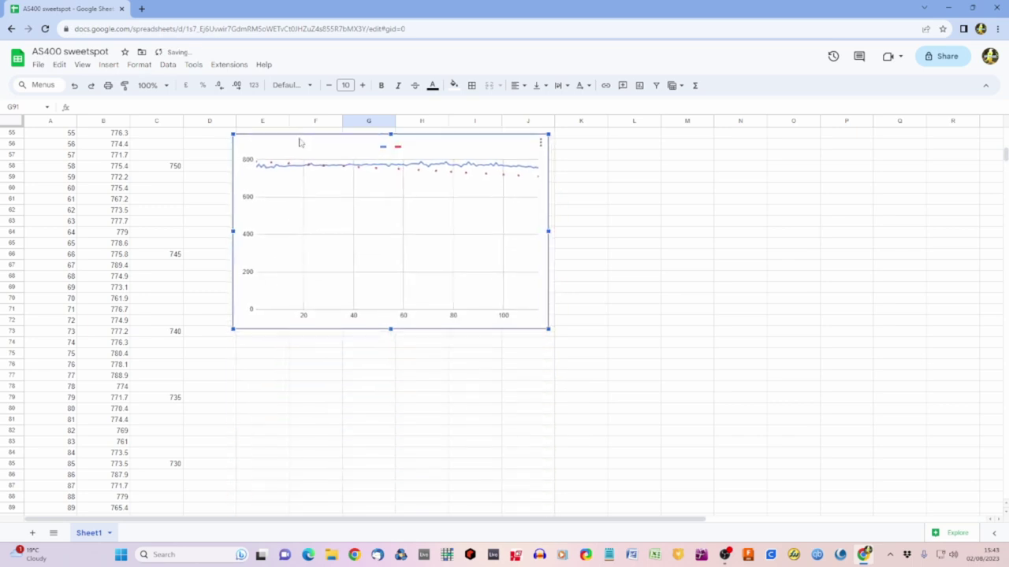
pyautogui.scroll(4, 265, 373)
pyautogui.scroll(1, 265, 375)
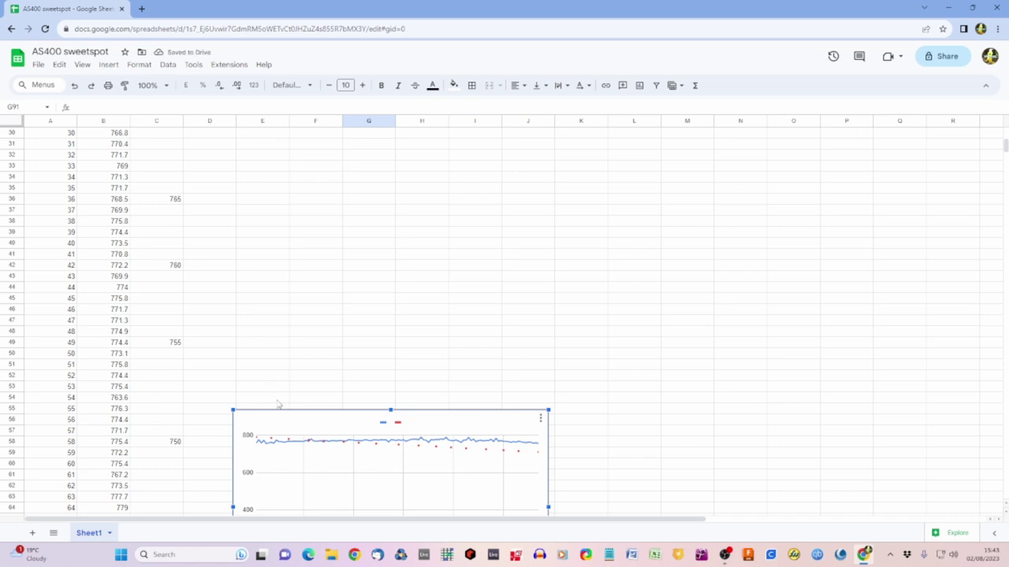
pyautogui.moveTo(286, 427); pyautogui.dragTo(292, 164)
pyautogui.scroll(6, 293, 167)
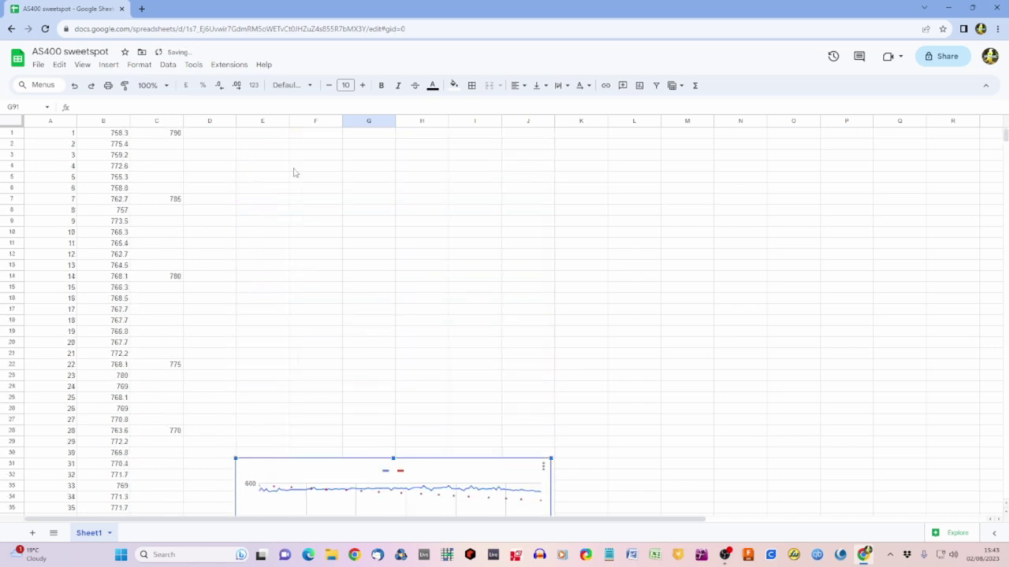
pyautogui.moveTo(304, 473); pyautogui.dragTo(255, 140)
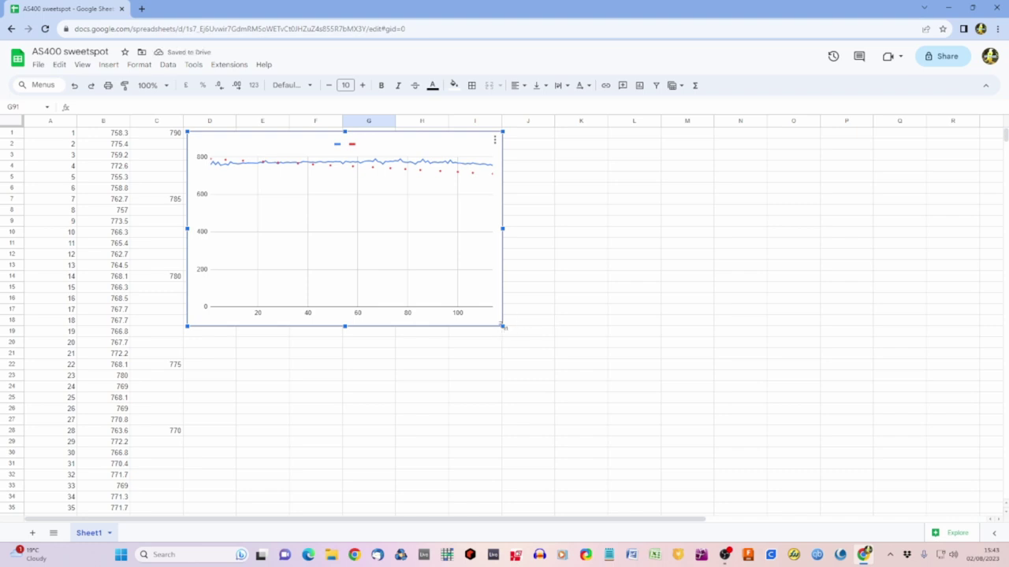
# Step: Stretch the chart across the sheet width to span columns D through R
pyautogui.moveTo(502, 325); pyautogui.dragTo(977, 393)
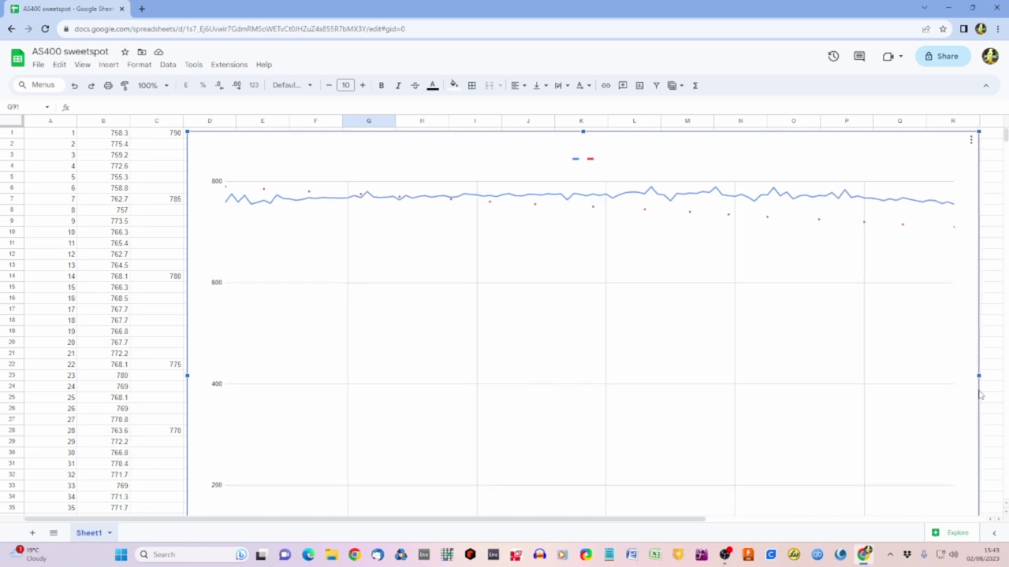
pyautogui.scroll(-5, 613, 368)
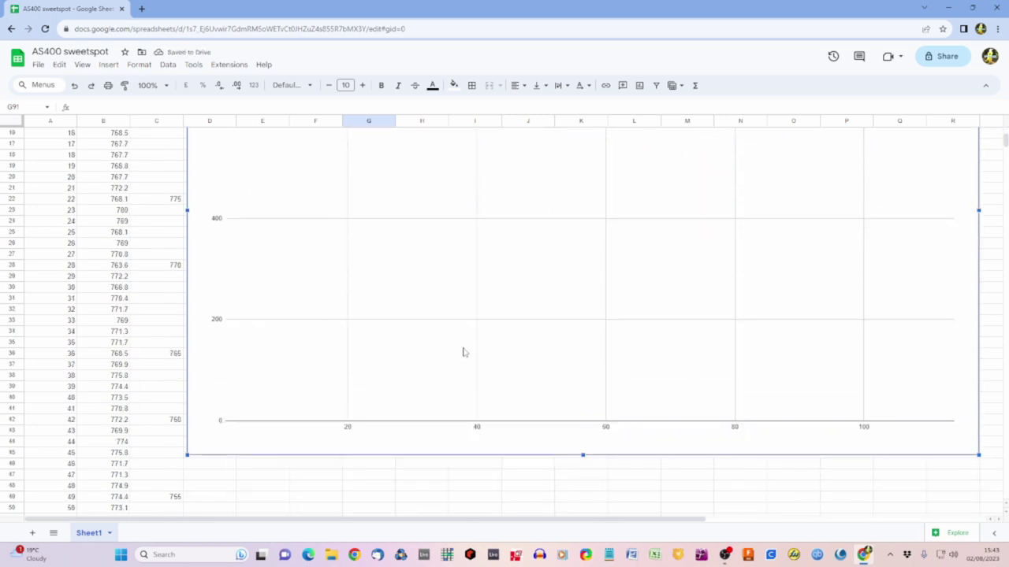
pyautogui.scroll(5, 333, 372)
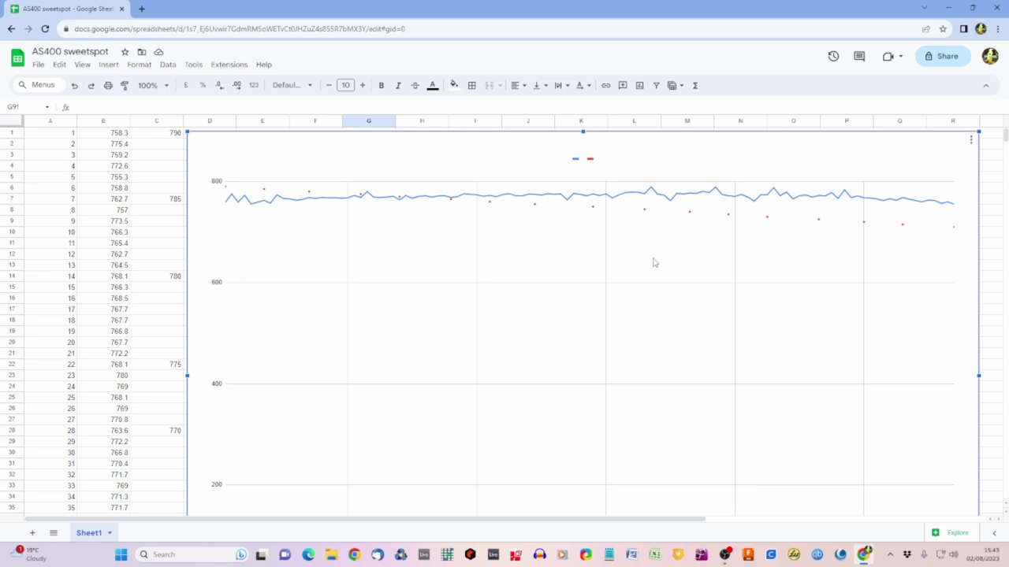
# Step: Set the chart's vertical axis minimum to 700 under Customise > Vertical axis
pyautogui.click(971, 140)
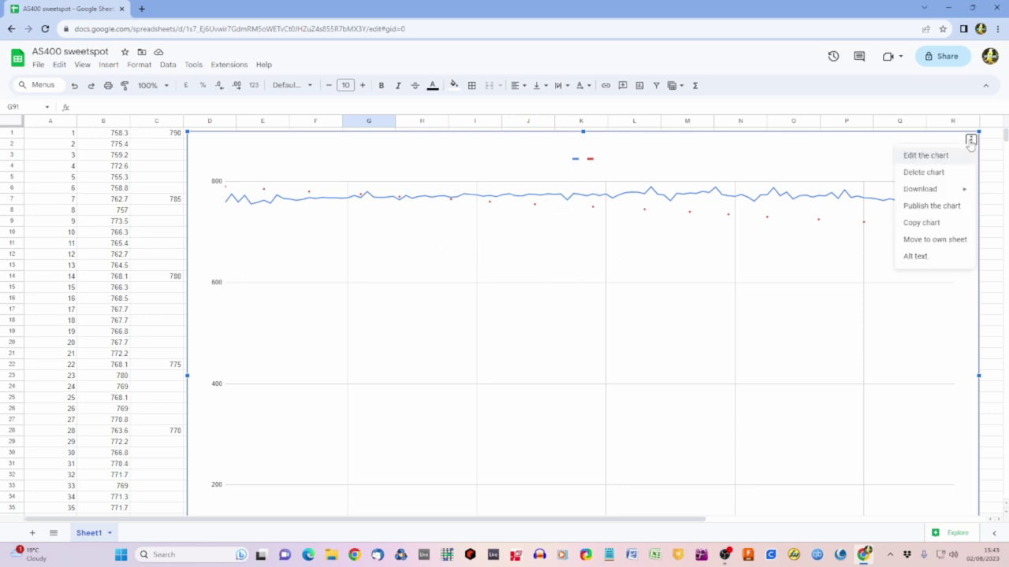
pyautogui.click(924, 156)
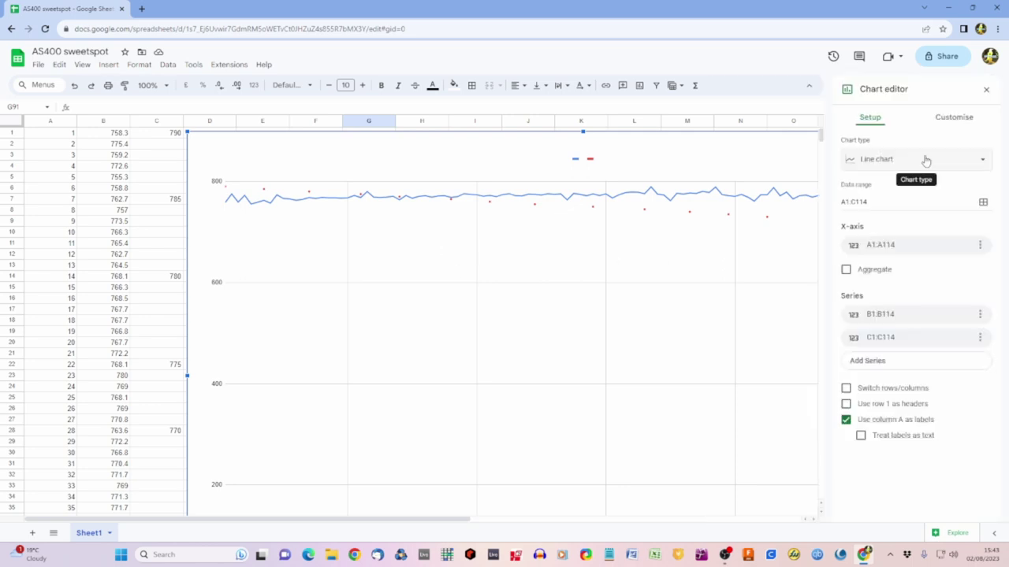
pyautogui.click(955, 124)
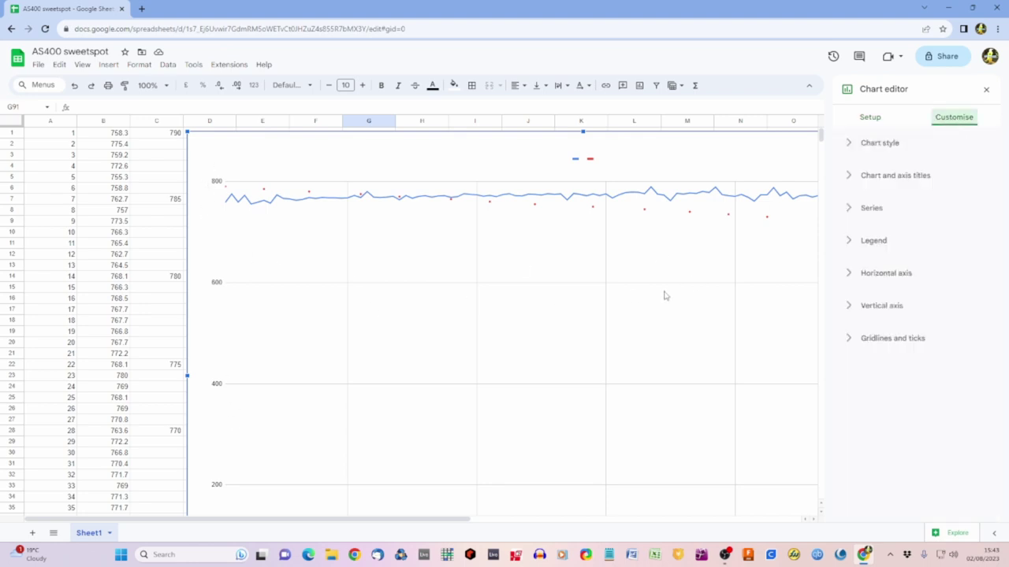
pyautogui.click(877, 307)
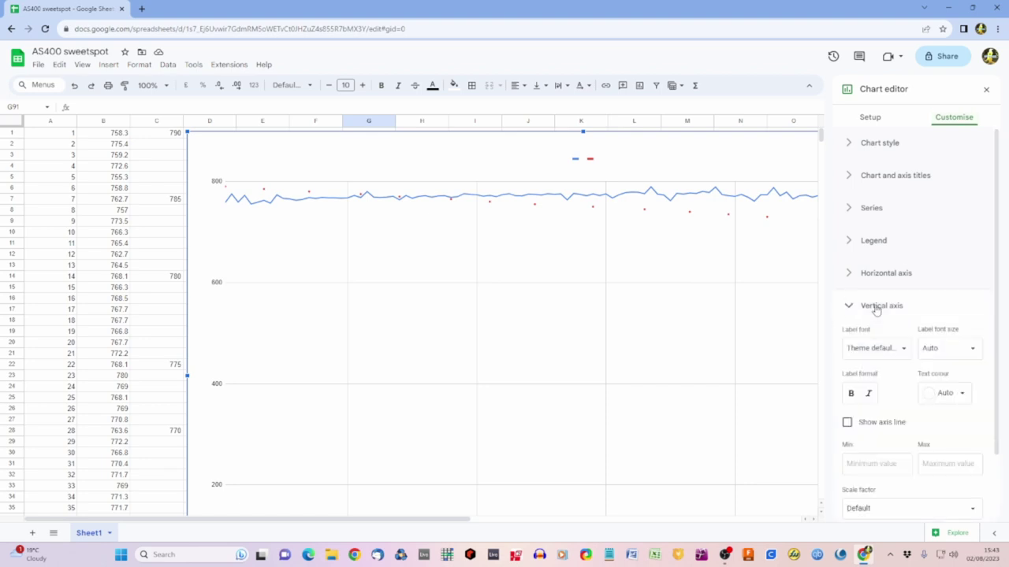
pyautogui.scroll(-2, 922, 299)
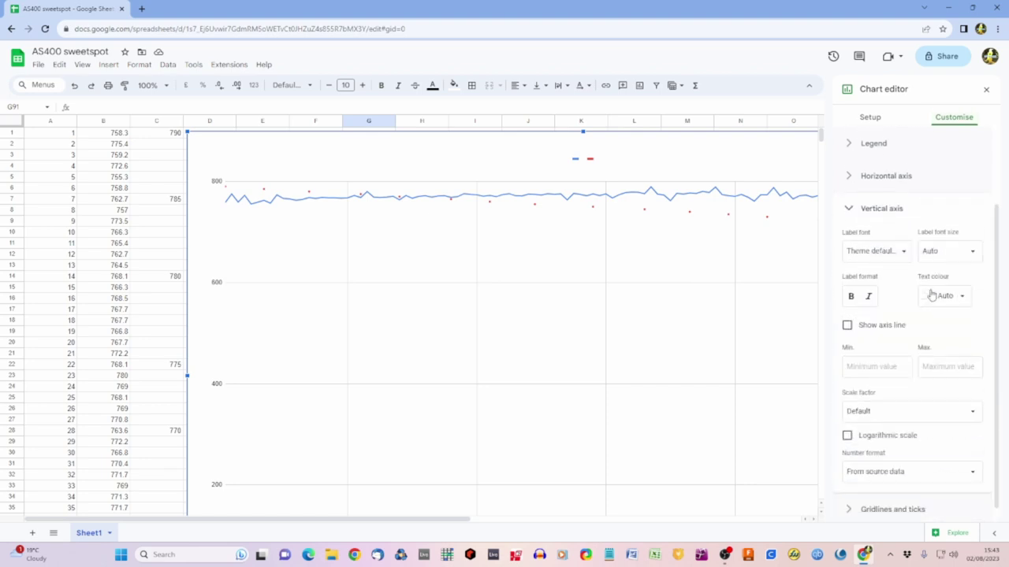
pyautogui.click(860, 359)
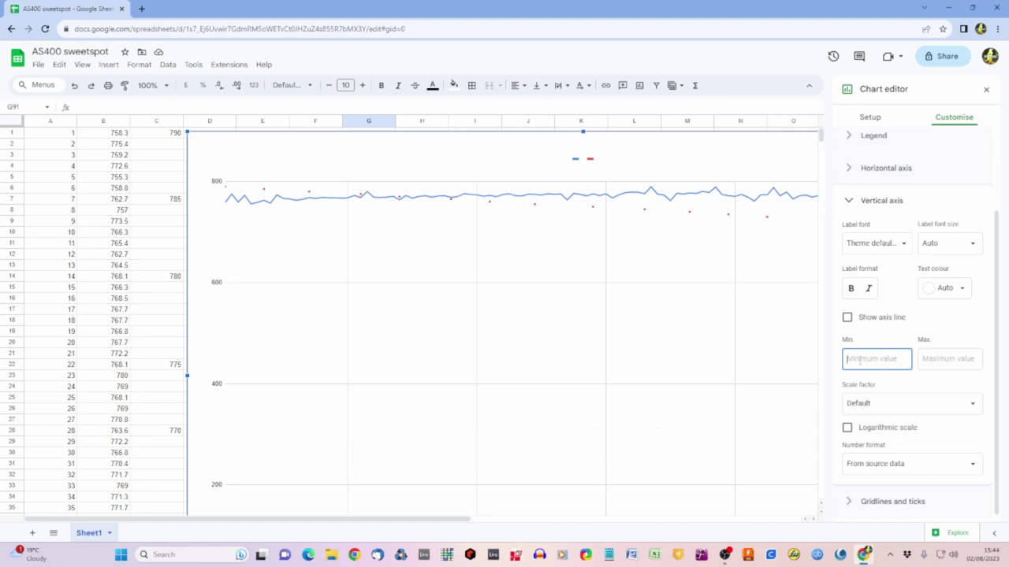
pyautogui.write('700')
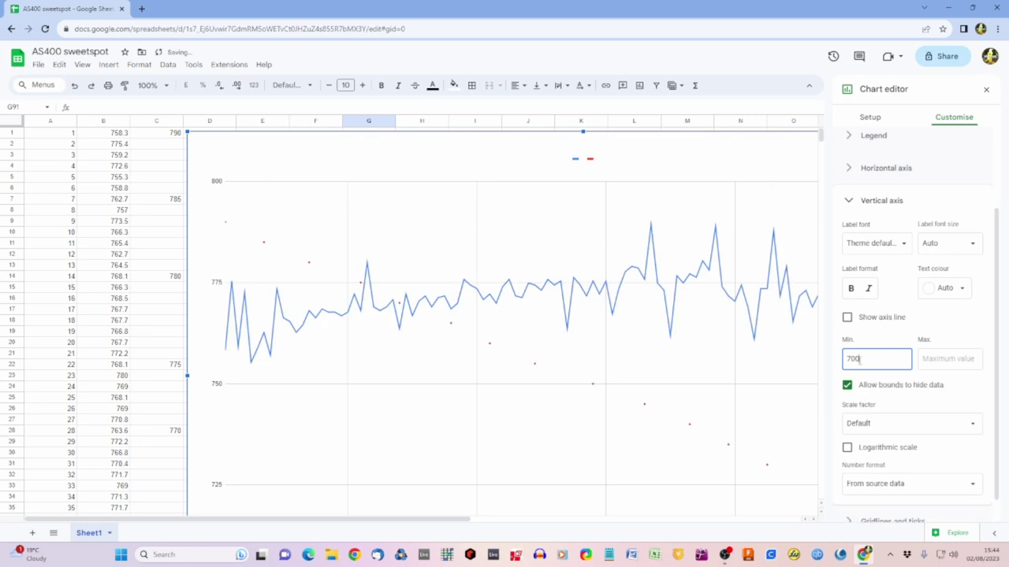
# Step: Close the Chart editor so the chart with its axis starting at 700 spans the sheet
pyautogui.click(987, 92)
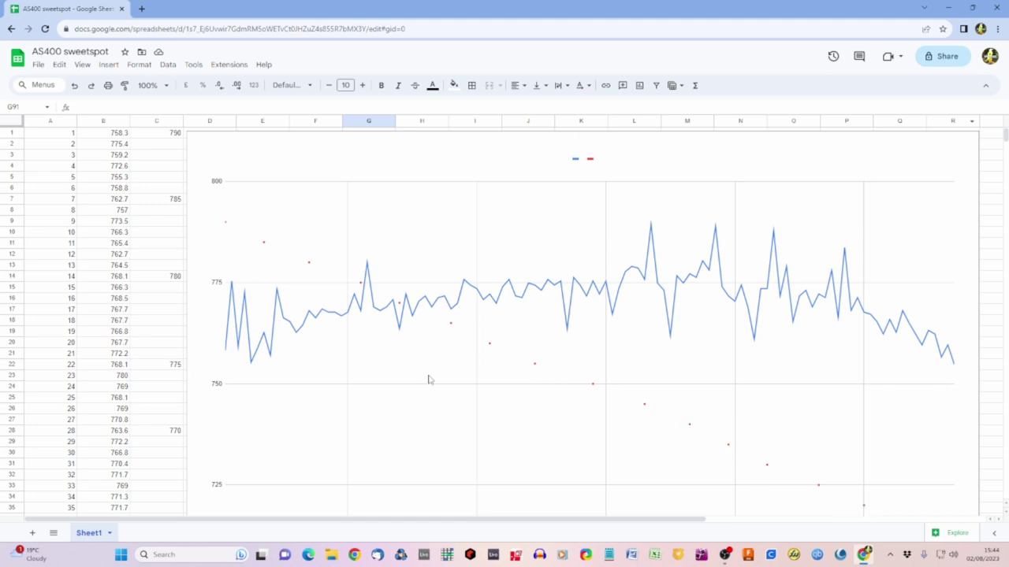
pyautogui.click(228, 230)
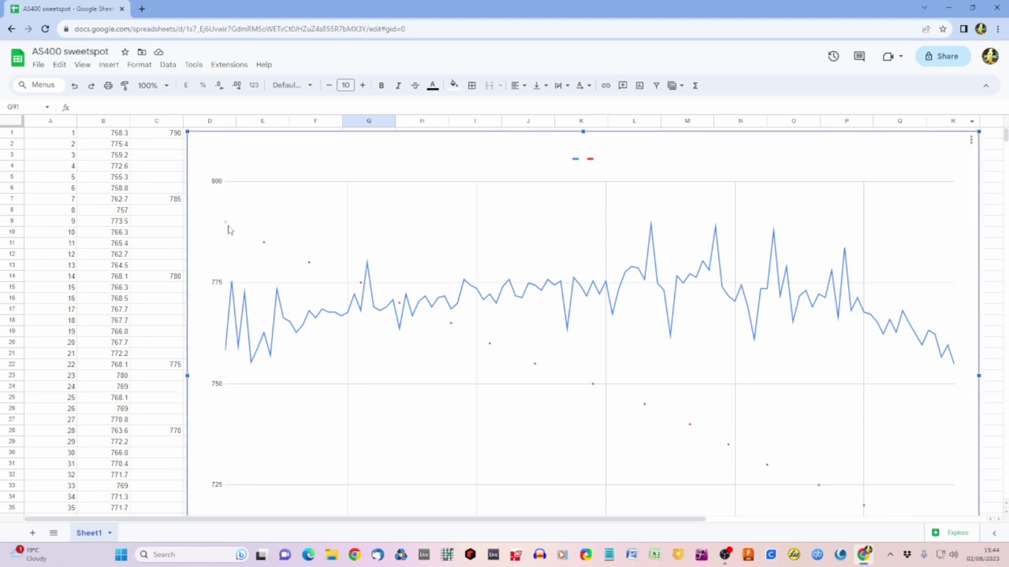
pyautogui.moveTo(228, 228)
pyautogui.moveTo(227, 352)
pyautogui.moveTo(295, 335)
pyautogui.moveTo(521, 299)
pyautogui.moveTo(360, 287)
pyautogui.moveTo(309, 266)
pyautogui.moveTo(594, 386)
pyautogui.moveTo(643, 406)
pyautogui.moveTo(361, 314)
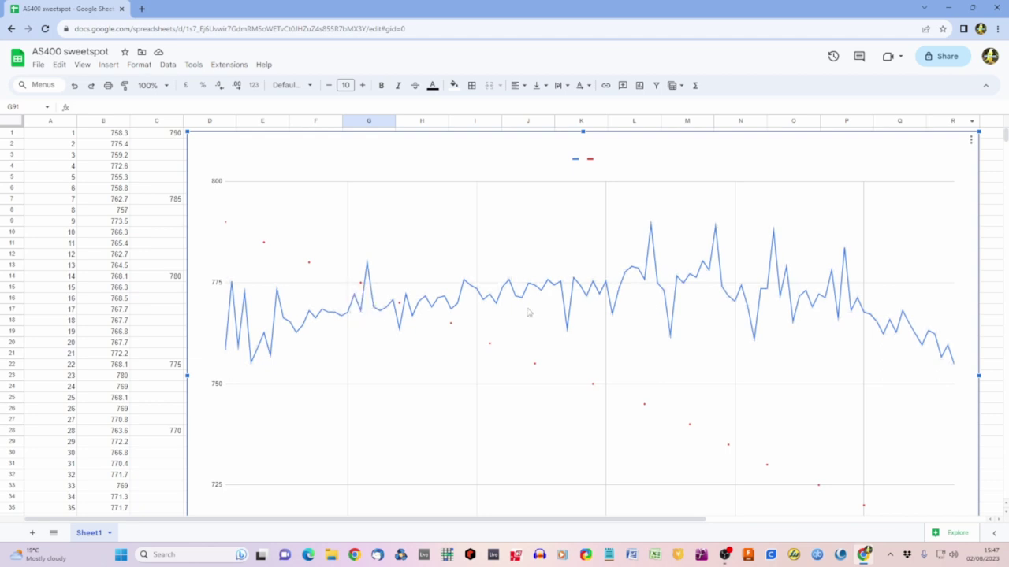